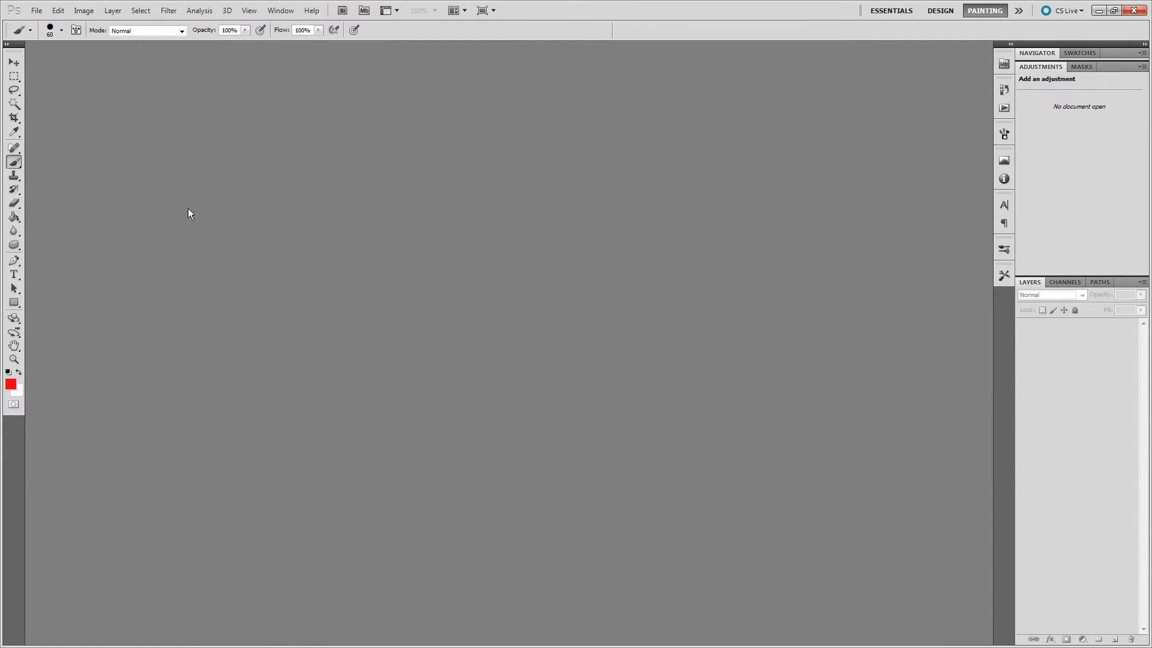
Step: Start a new document and name it "test tech"
{"action": "left_click", "coordinate": [37, 11]}
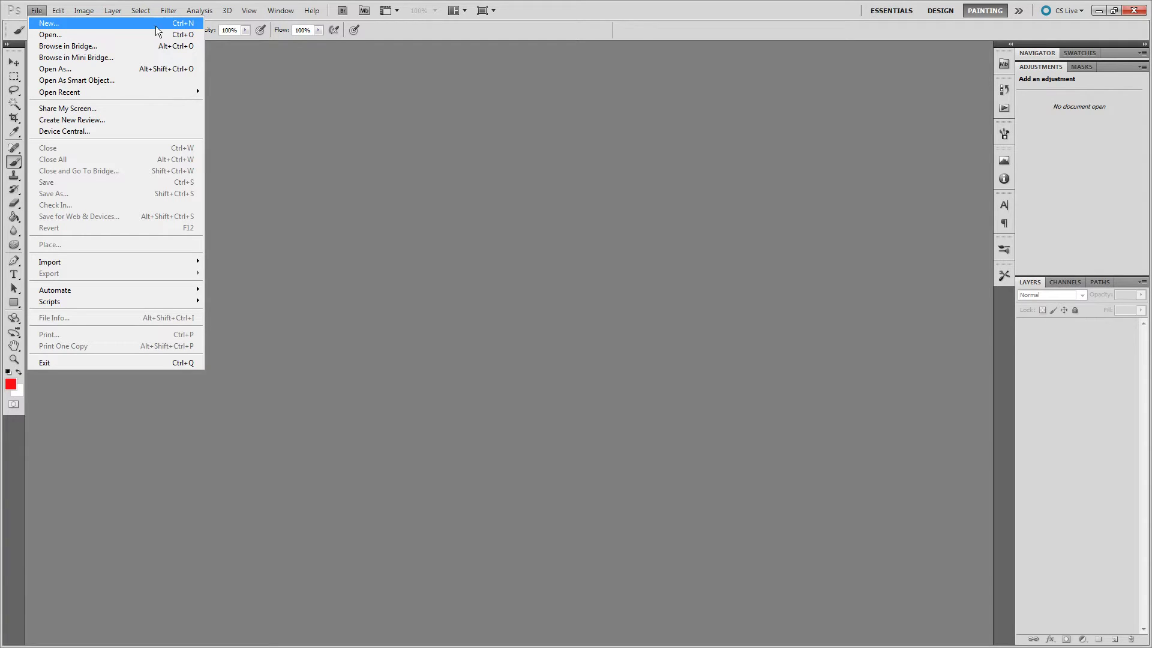
{"action": "left_click", "coordinate": [75, 27]}
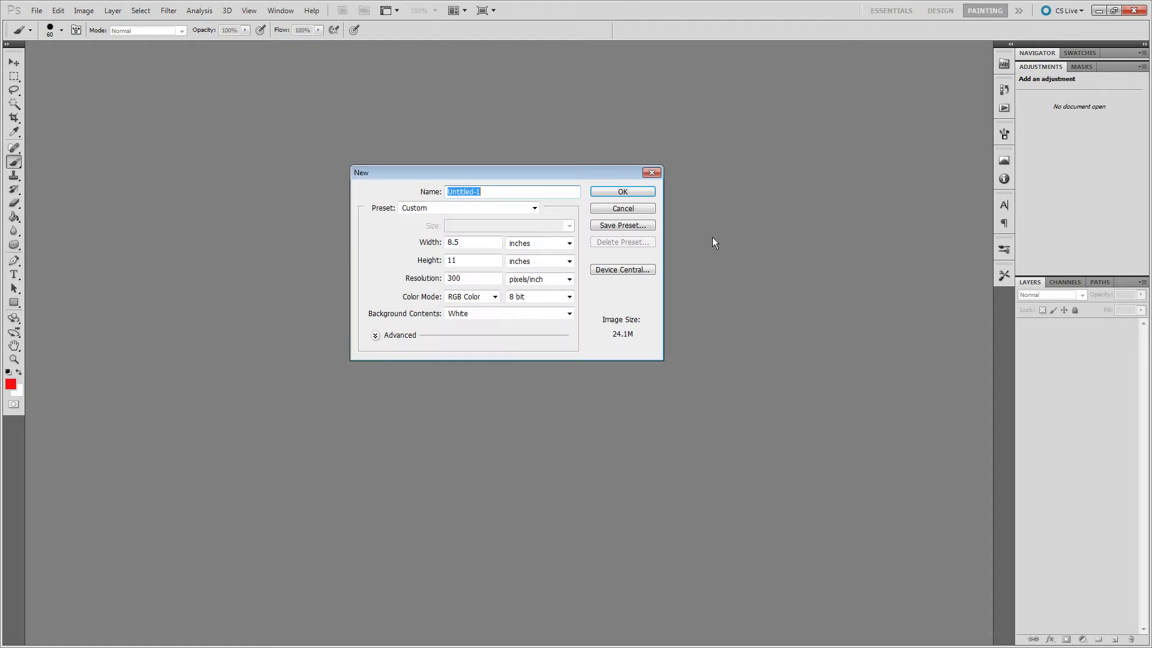
{"action": "left_click_drag", "start_coordinate": [538, 174], "coordinate": [512, 196]}
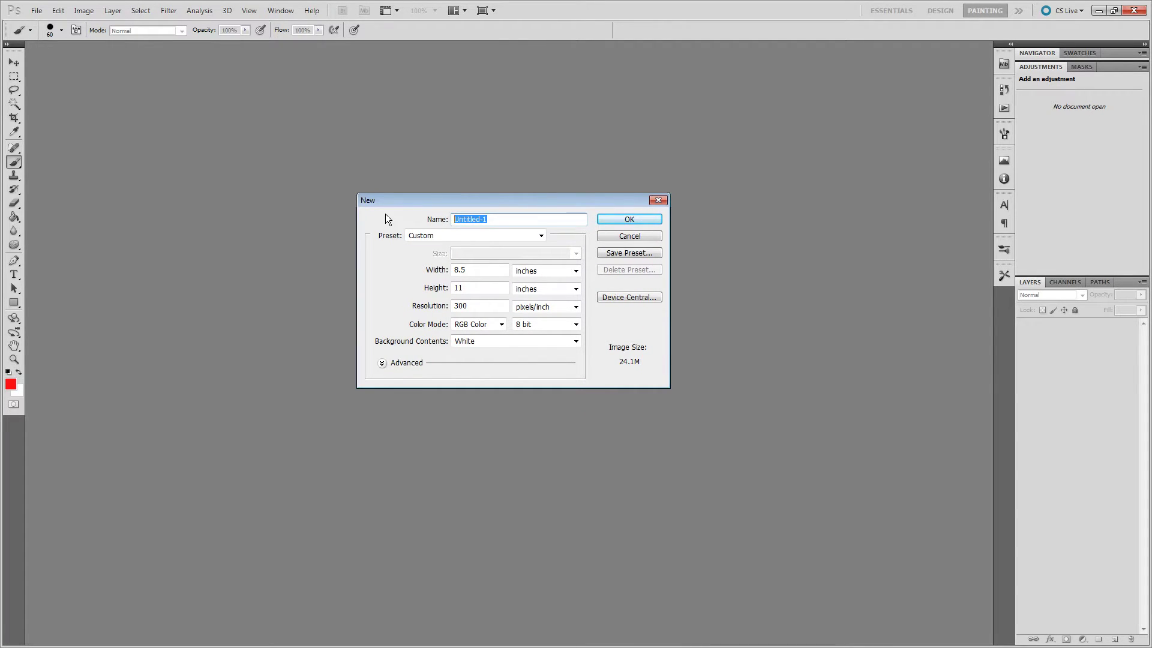
{"action": "type", "text": "test tech"}
Step: Try the U.S. Paper preset for the new document, return to the Custom preset and collapse the advanced options
{"action": "left_click", "coordinate": [545, 239]}
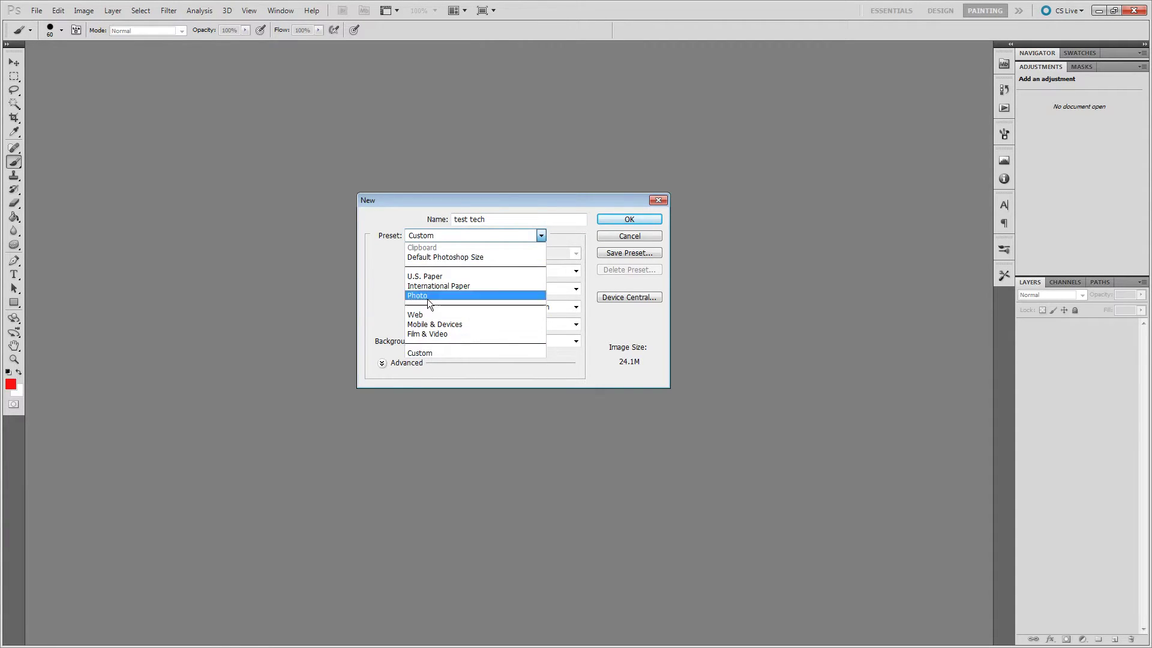
{"action": "left_click", "coordinate": [427, 236]}
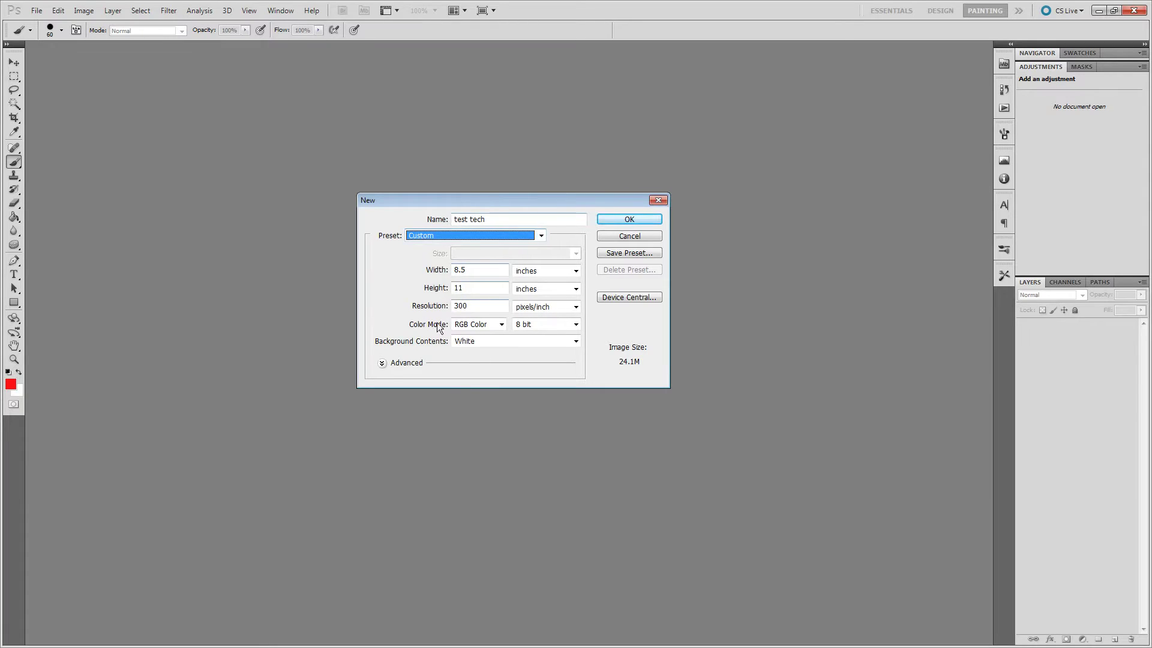
{"action": "left_click", "coordinate": [461, 240]}
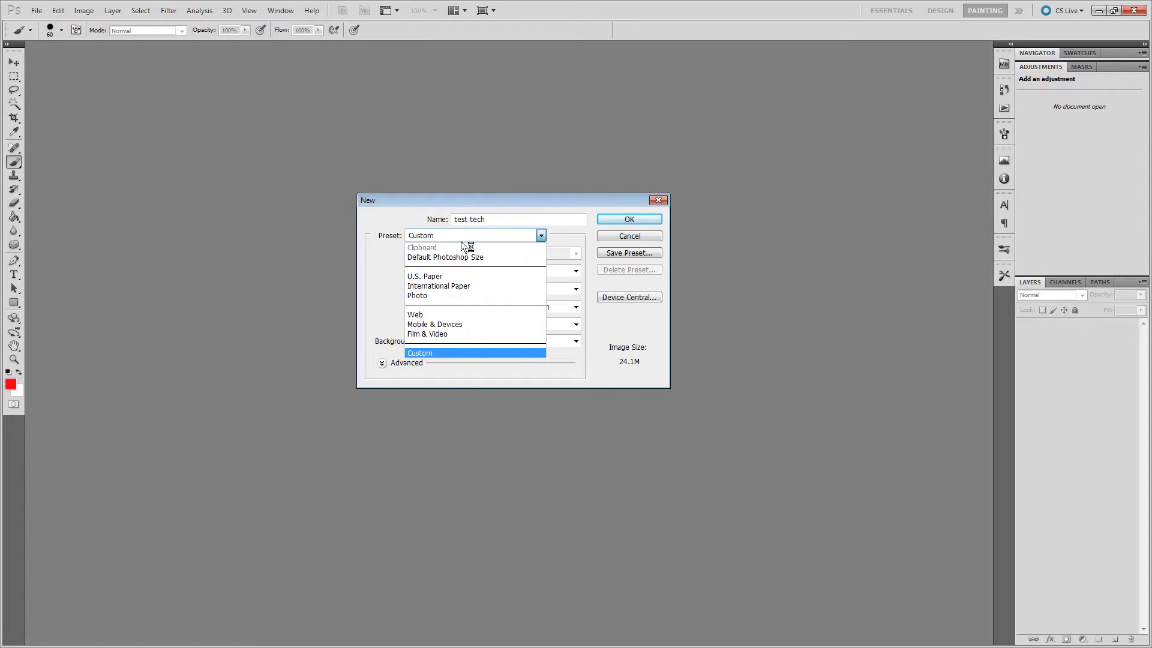
{"action": "left_click", "coordinate": [448, 273]}
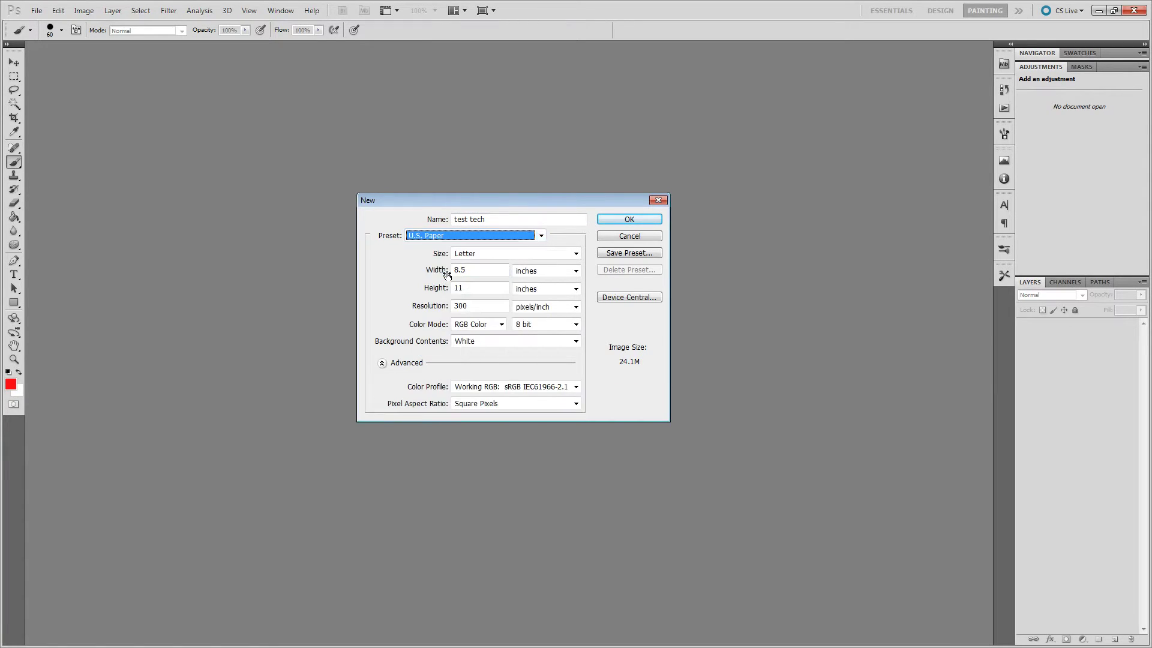
{"action": "left_click", "coordinate": [461, 233]}
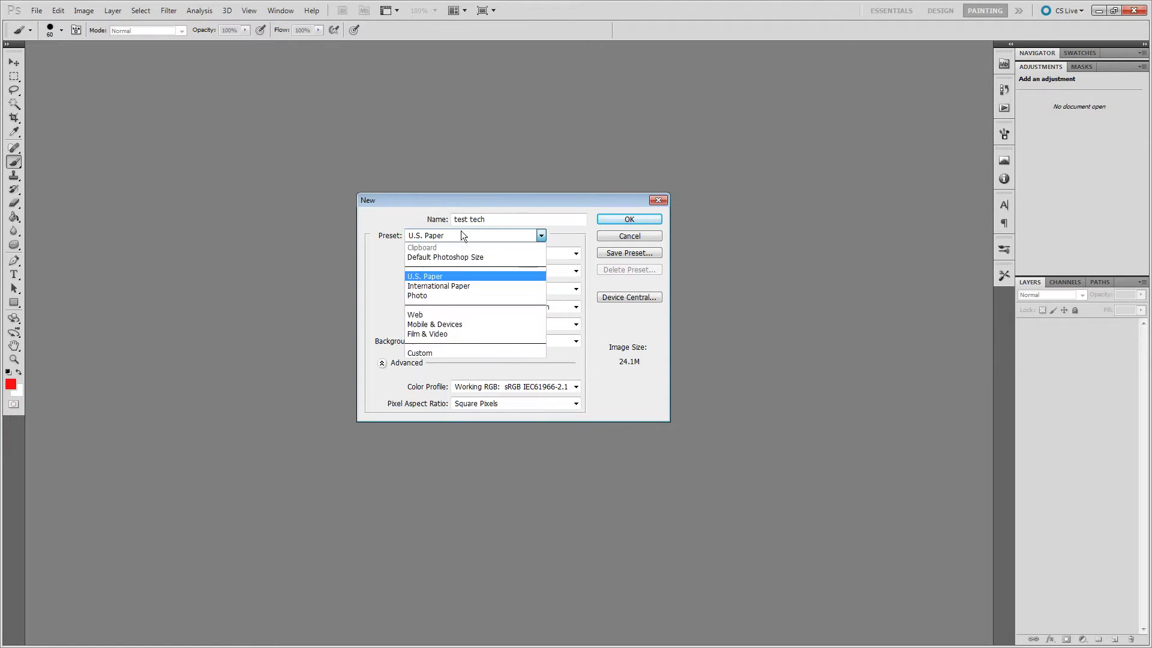
{"action": "left_click", "coordinate": [440, 353]}
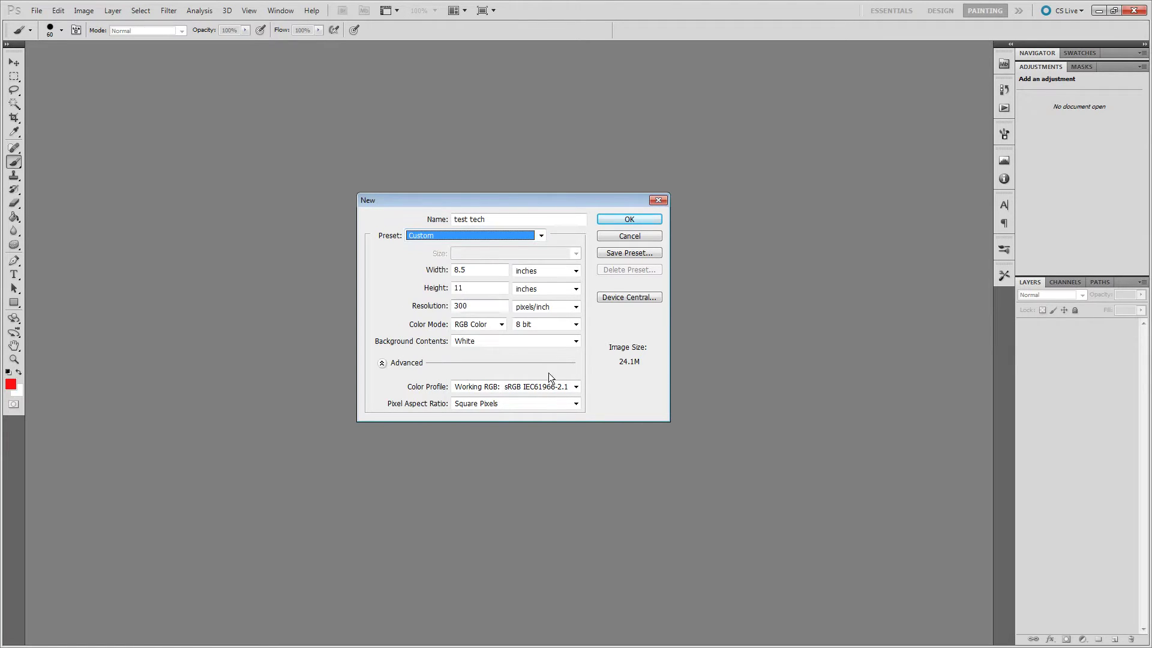
{"action": "key", "text": "shift+Tab"}
{"action": "left_click", "coordinate": [382, 363]}
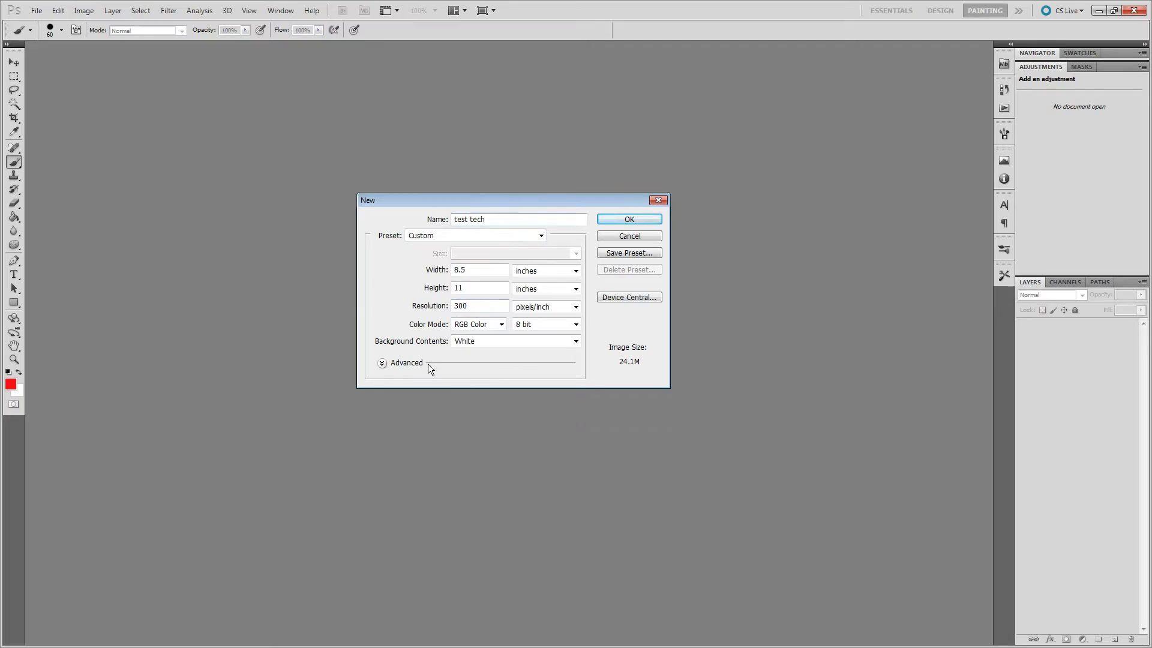
Step: Review the available width units and switch the new document's dimensions from inches to pixels
{"action": "left_click_drag", "start_coordinate": [495, 274], "coordinate": [434, 273]}
{"action": "left_click", "coordinate": [502, 272]}
{"action": "left_click", "coordinate": [524, 271]}
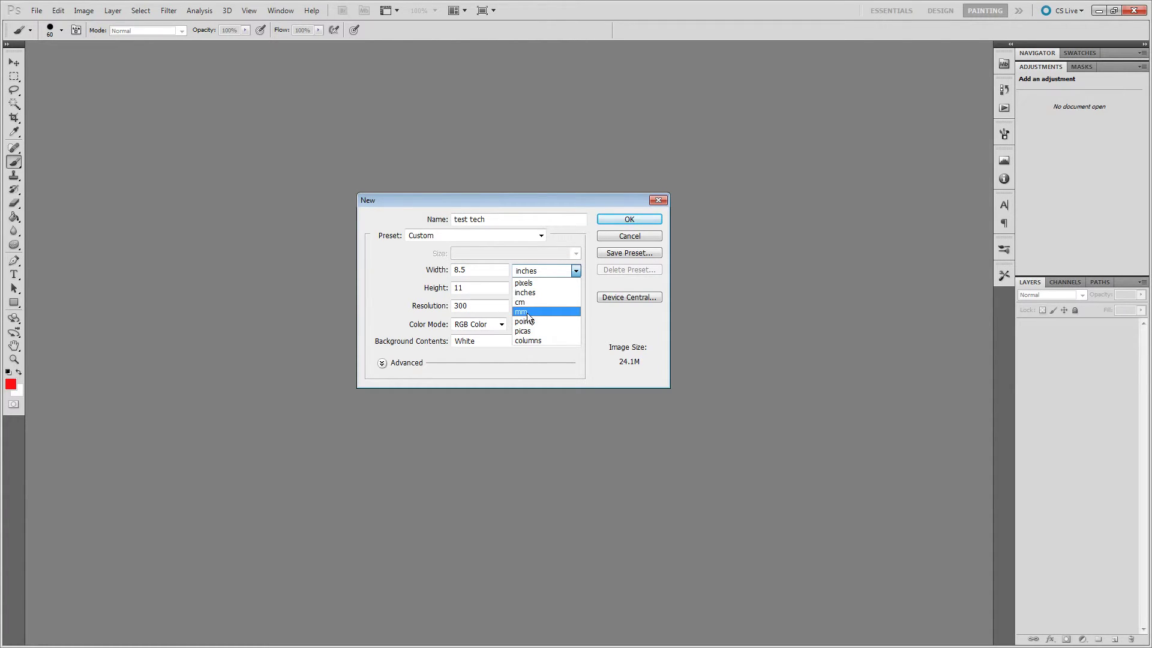
{"action": "left_click", "coordinate": [532, 272]}
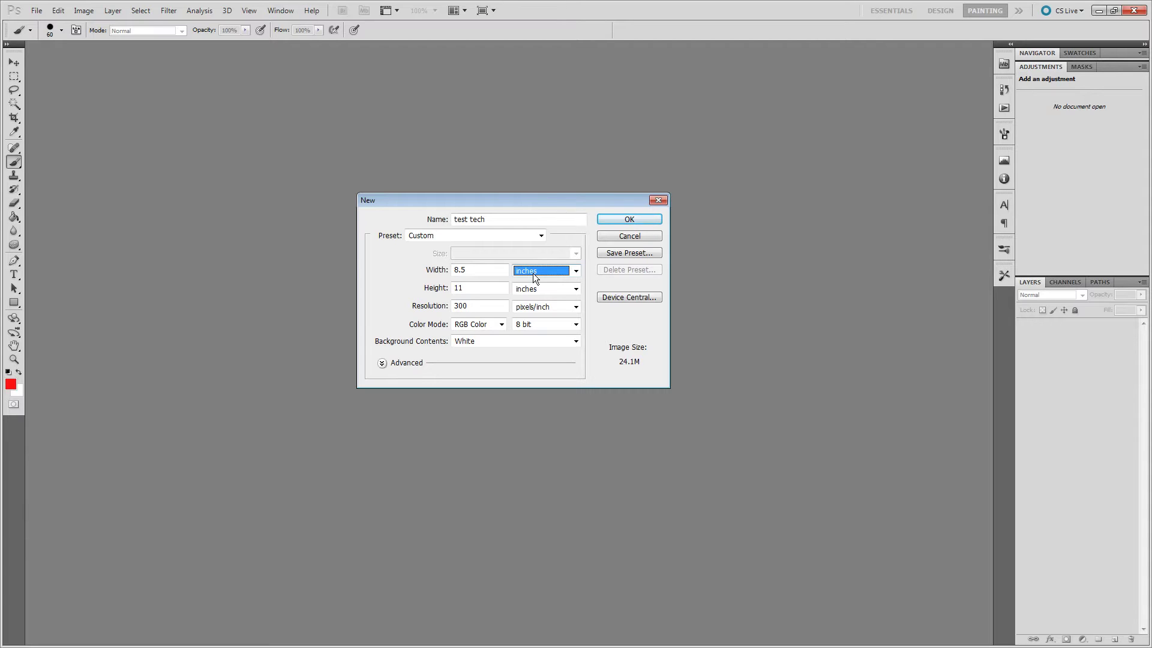
{"action": "left_click", "coordinate": [533, 273]}
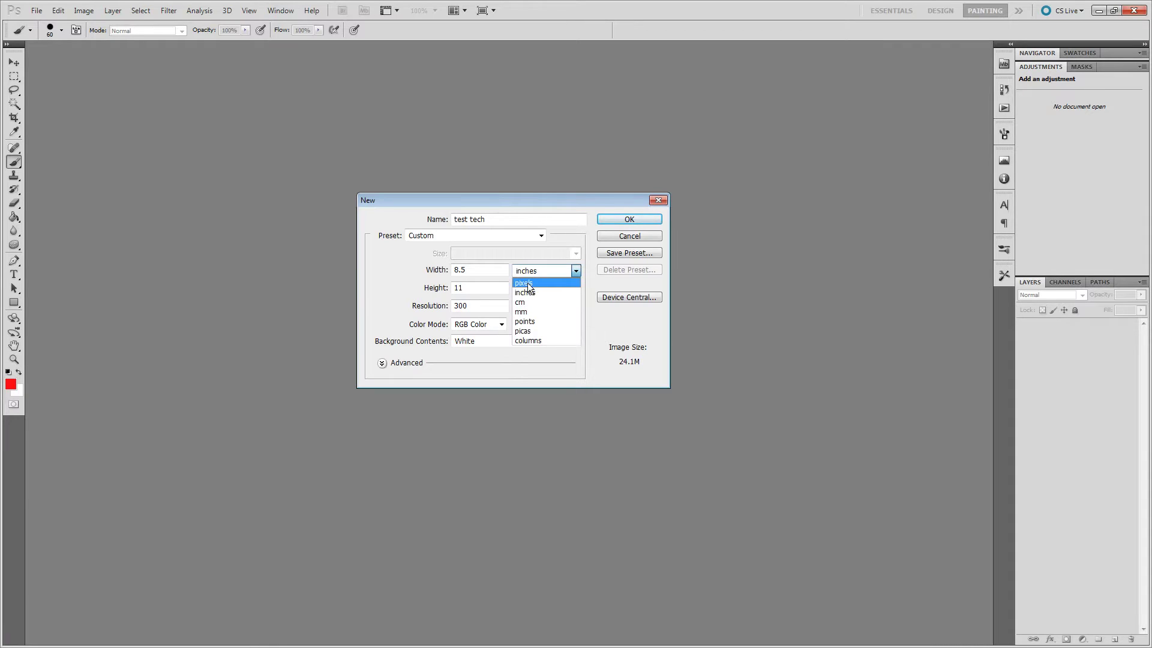
{"action": "left_click", "coordinate": [528, 283]}
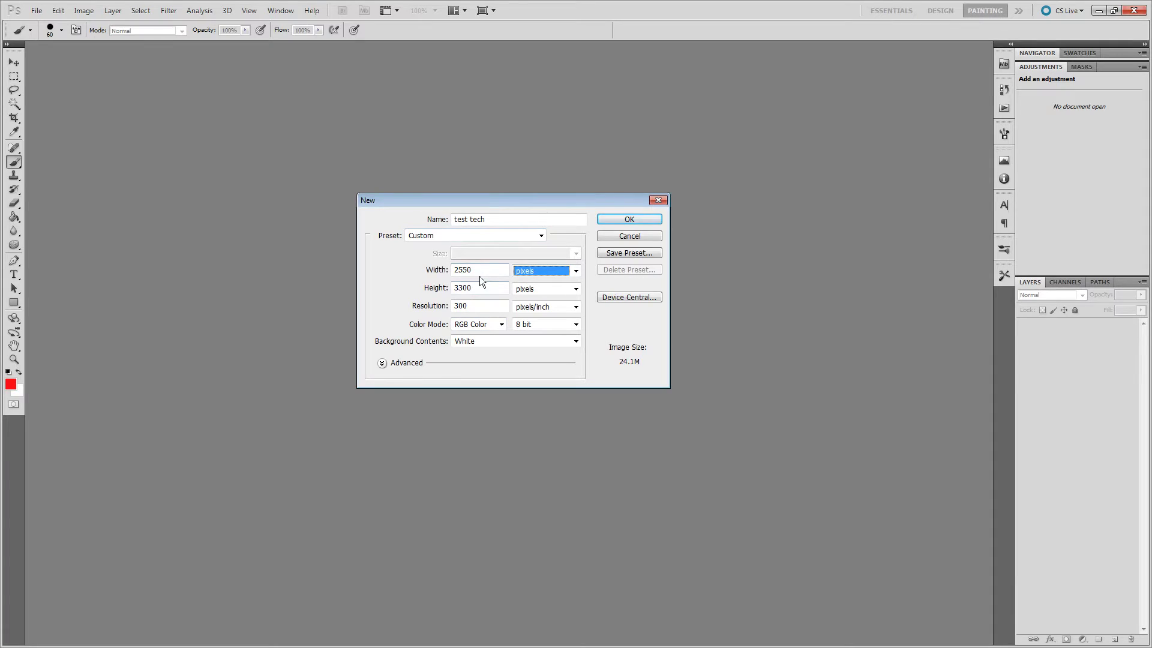
{"action": "left_click", "coordinate": [526, 271]}
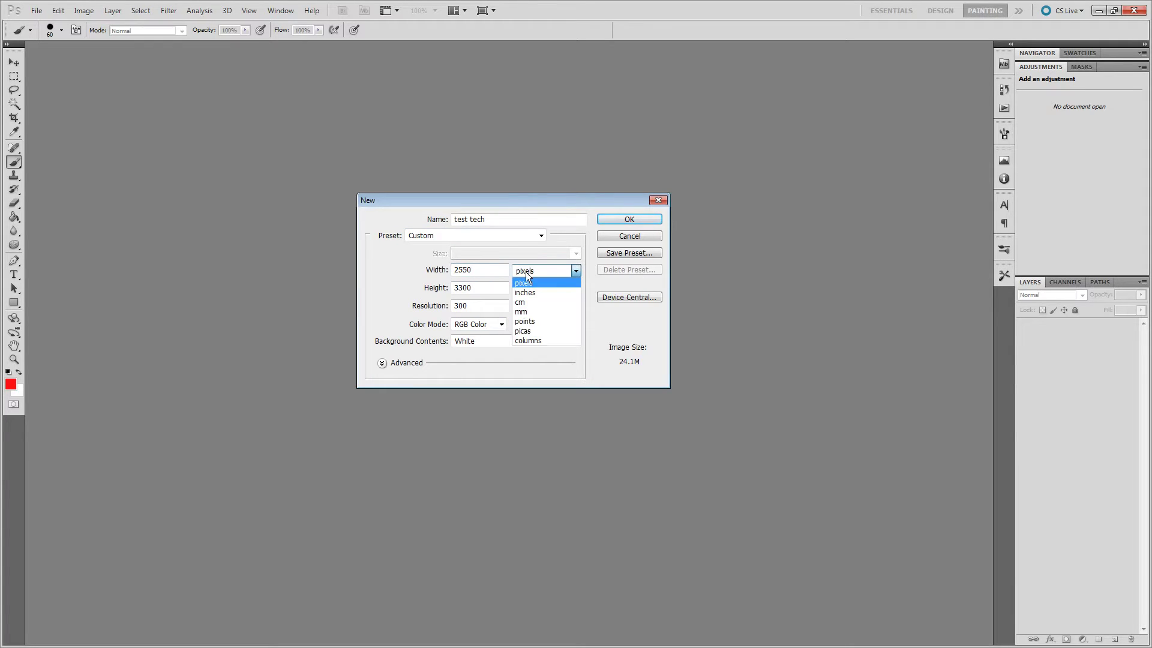
{"action": "left_click", "coordinate": [526, 272]}
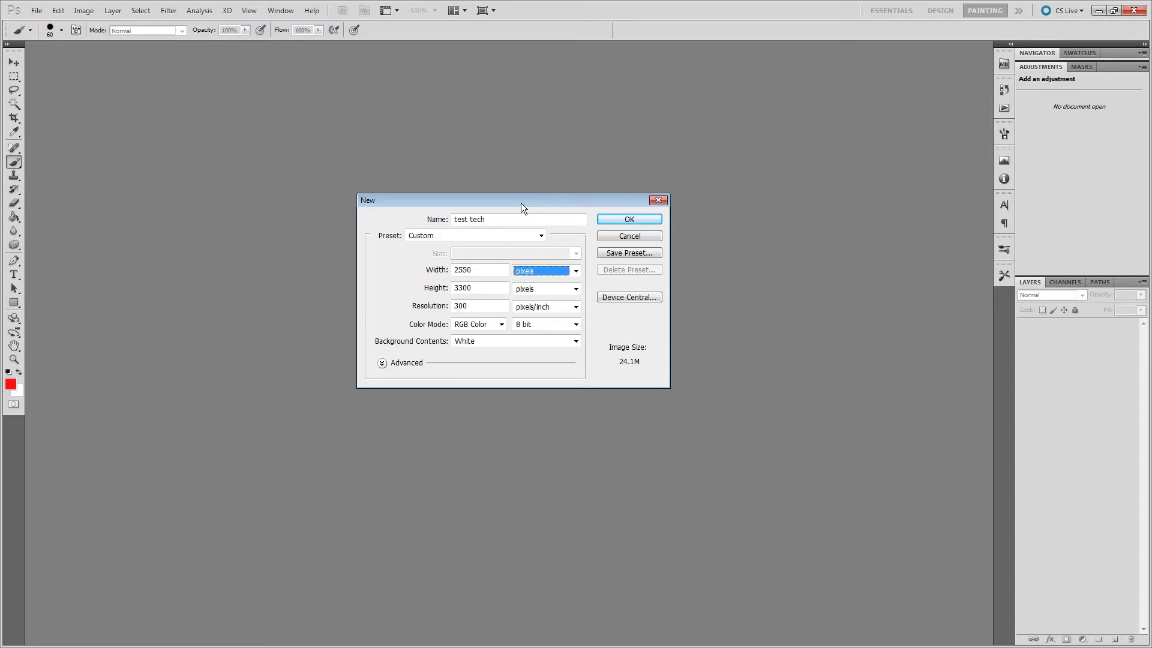
Step: Set the resolution to 72 pixels/inch and create the "test tech" document
{"action": "key", "text": "shift+Tab"}
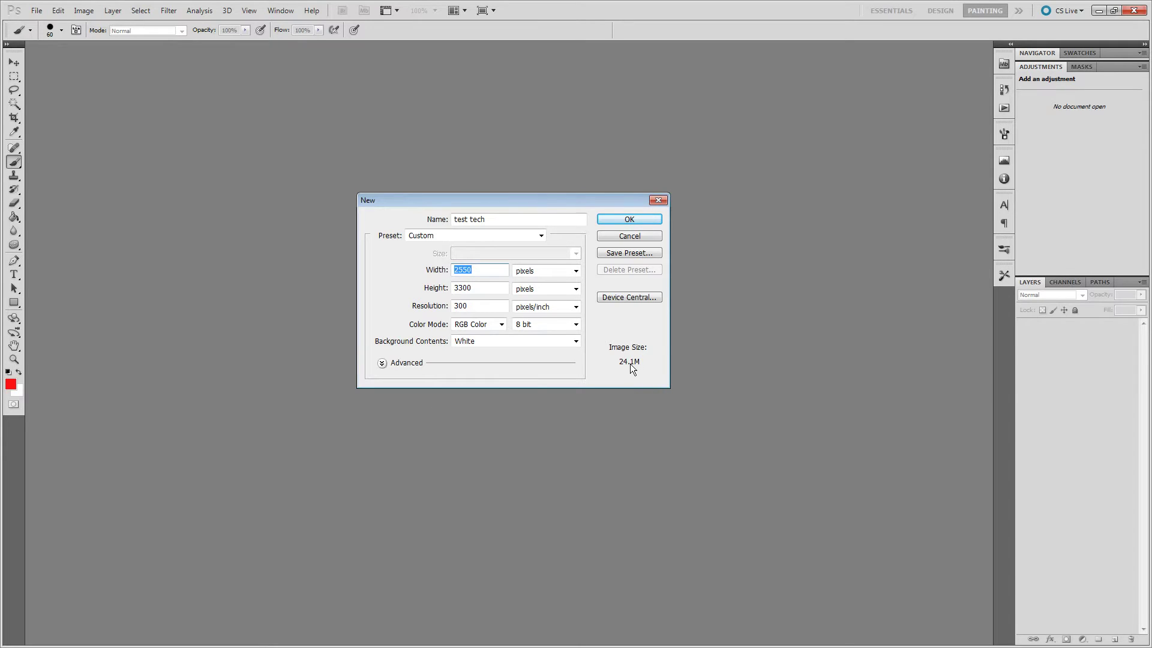
{"action": "key", "text": "Tab"}
{"action": "key", "text": "Tab"}
{"action": "key", "text": "Tab"}
{"action": "key", "text": "Tab"}
{"action": "type", "text": "72"}
{"action": "key", "text": "Return"}
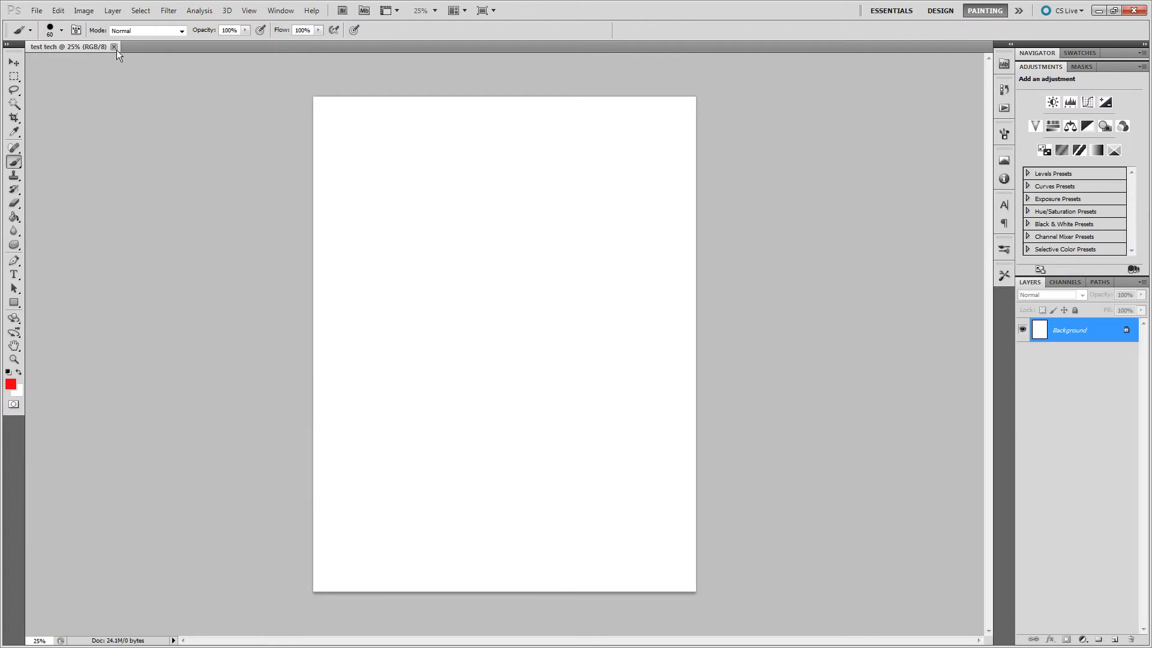
Step: Close the "test tech" document and start another new document
{"action": "left_click", "coordinate": [116, 48]}
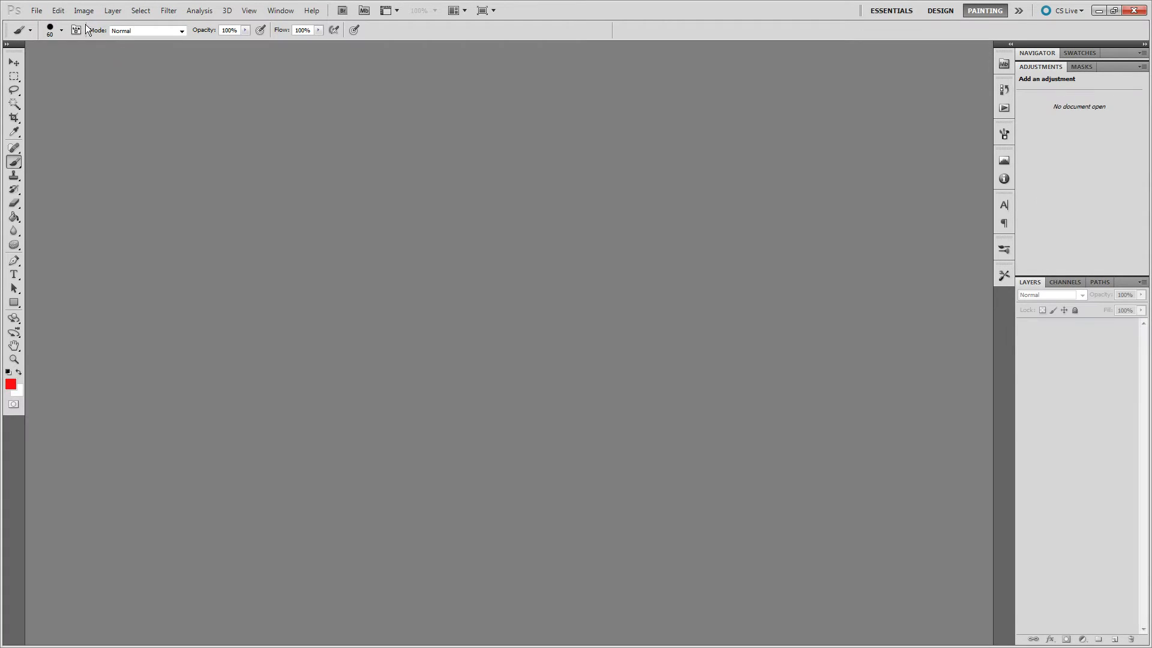
{"action": "left_click", "coordinate": [36, 10]}
{"action": "left_click", "coordinate": [44, 23]}
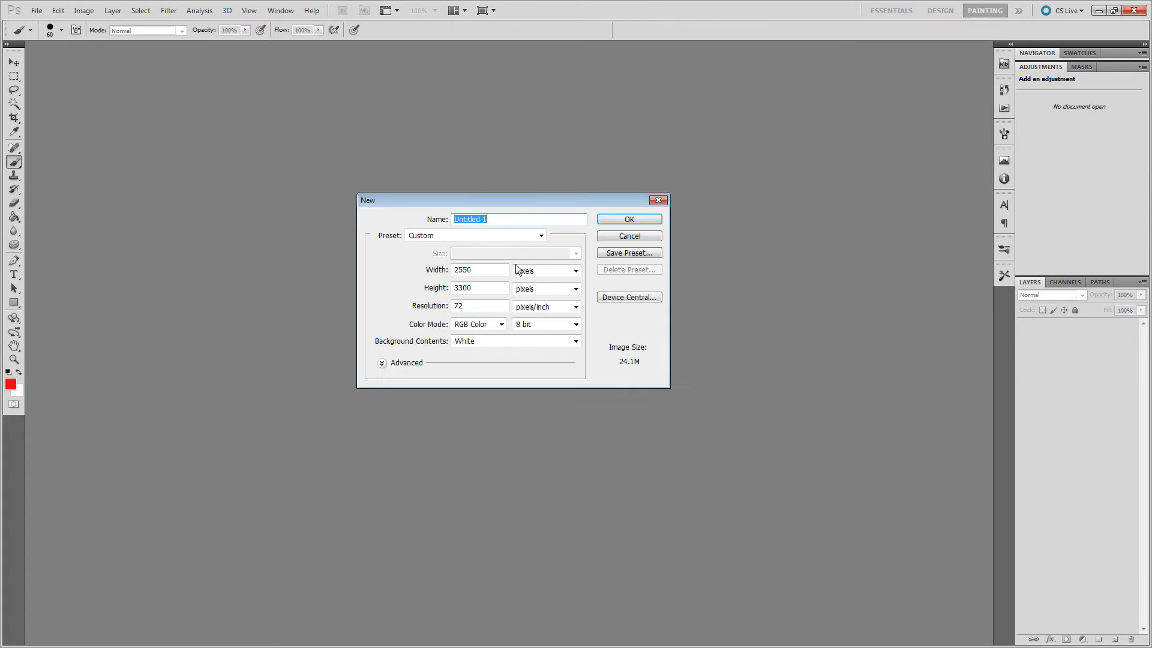
Step: Set the new document's resolution to 300 pixels/inch and its dimension units to inches
{"action": "double_click", "coordinate": [485, 306]}
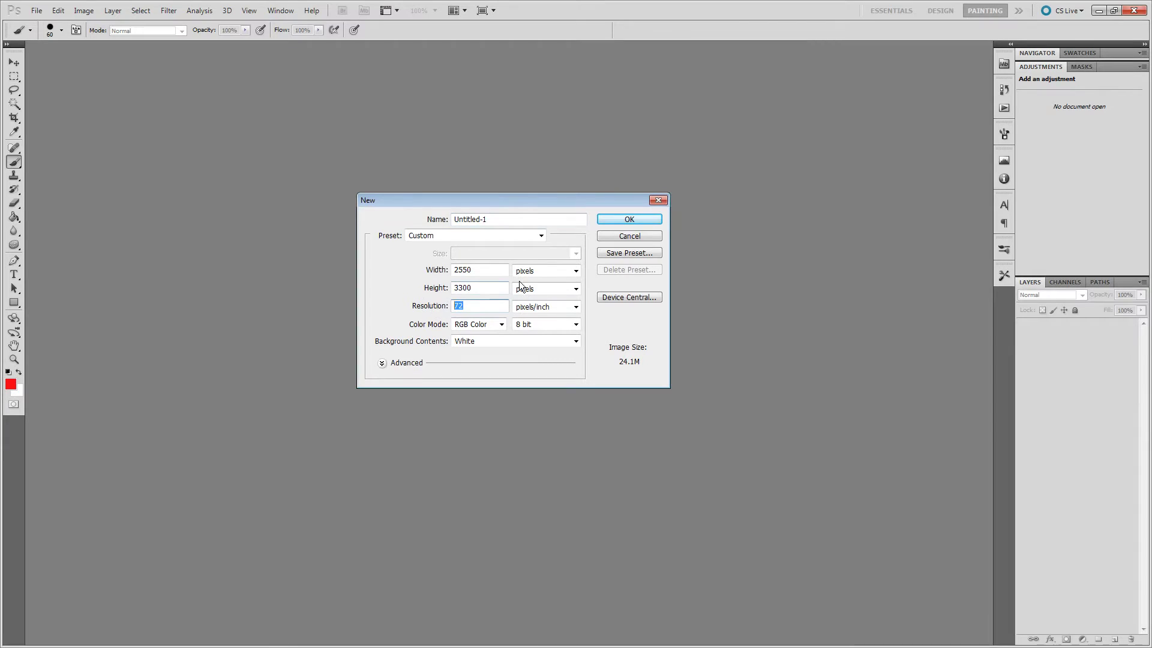
{"action": "type", "text": "300"}
{"action": "left_click", "coordinate": [561, 275]}
{"action": "left_click", "coordinate": [538, 293]}
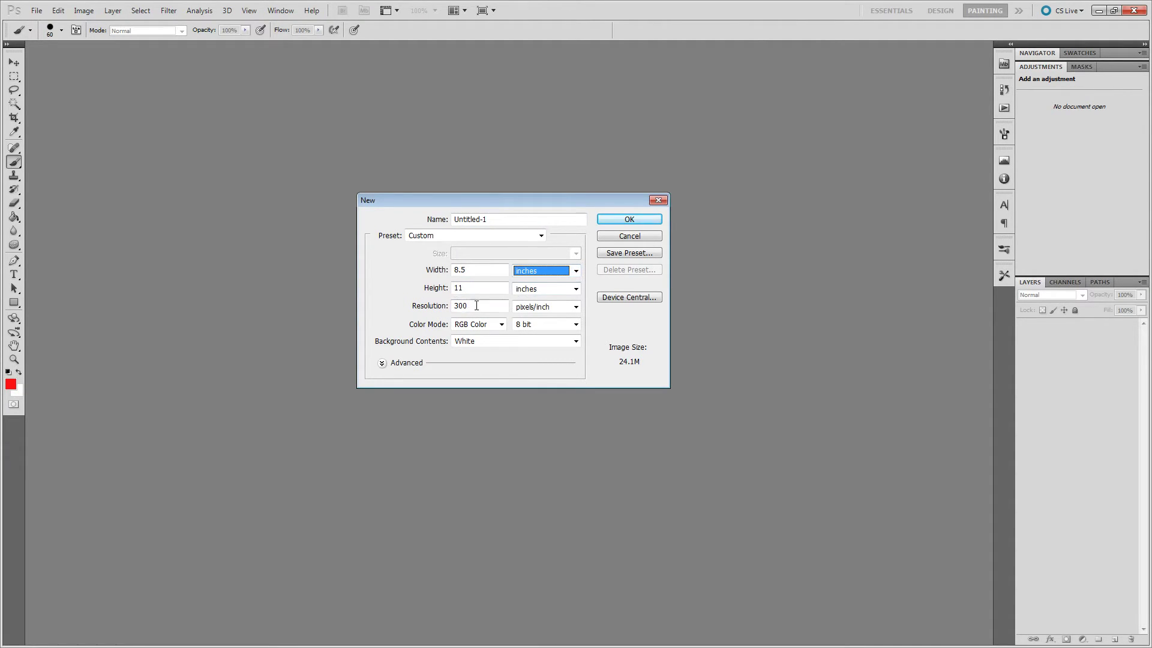
Step: Alternate the resolution between 72 and 300 pixels/inch to compare the image size in inches, ending on 72
{"action": "double_click", "coordinate": [476, 306]}
{"action": "type", "text": "72"}
{"action": "double_click", "coordinate": [474, 306]}
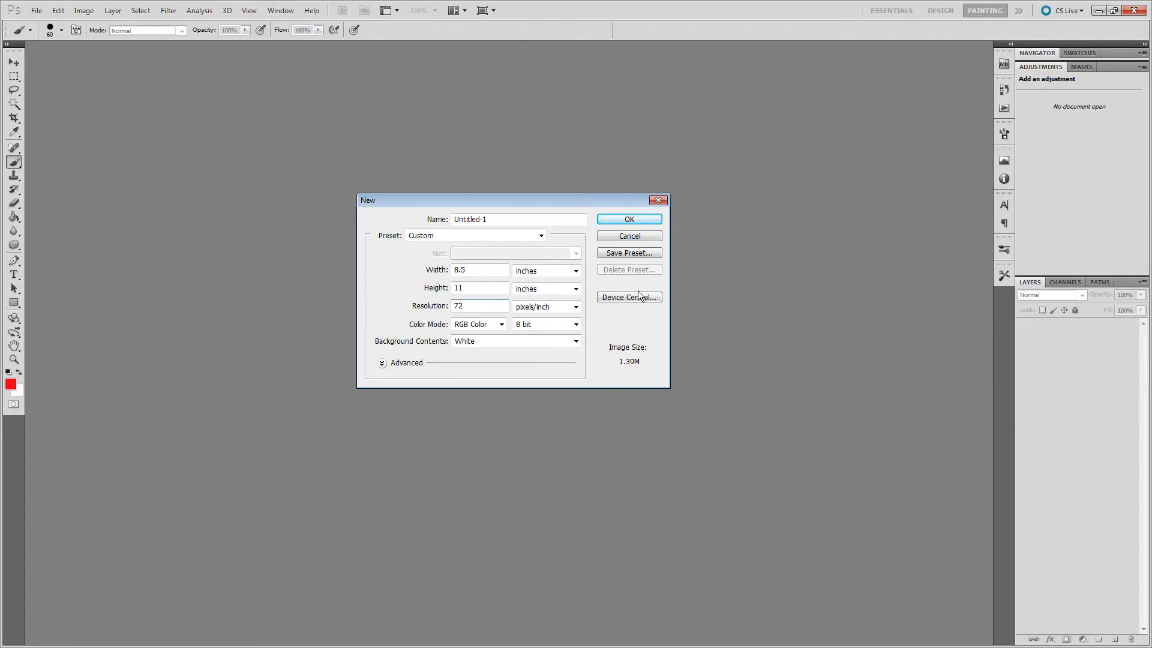
{"action": "key", "text": "BackSpace"}
{"action": "type", "text": "300"}
{"action": "key", "text": "BackSpace"}
{"action": "key", "text": "BackSpace"}
{"action": "key", "text": "BackSpace"}
{"action": "type", "text": "72"}
{"action": "key", "text": "BackSpace"}
{"action": "key", "text": "BackSpace"}
{"action": "type", "text": "300"}
{"action": "key", "text": "BackSpace"}
{"action": "key", "text": "BackSpace"}
{"action": "key", "text": "BackSpace"}
{"action": "type", "text": "72"}
{"action": "key", "text": "BackSpace"}
{"action": "key", "text": "BackSpace"}
{"action": "type", "text": "300"}
{"action": "key", "text": "BackSpace"}
{"action": "key", "text": "BackSpace"}
{"action": "key", "text": "BackSpace"}
{"action": "type", "text": "72"}
{"action": "key", "text": "BackSpace"}
{"action": "key", "text": "BackSpace"}
{"action": "type", "text": "72"}
Step: Switch the dimension units to pixels and test the resolution at 300 and 72 pixels/inch
{"action": "left_click", "coordinate": [536, 273]}
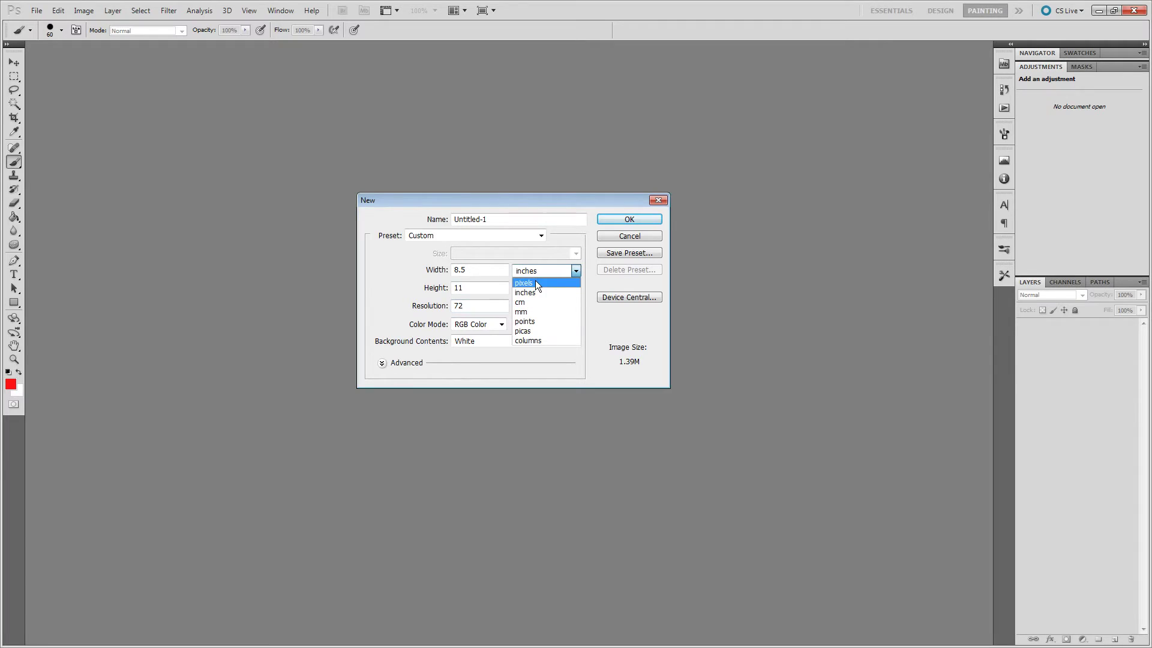
{"action": "left_click", "coordinate": [535, 282]}
{"action": "left_click_drag", "start_coordinate": [495, 307], "coordinate": [376, 256]}
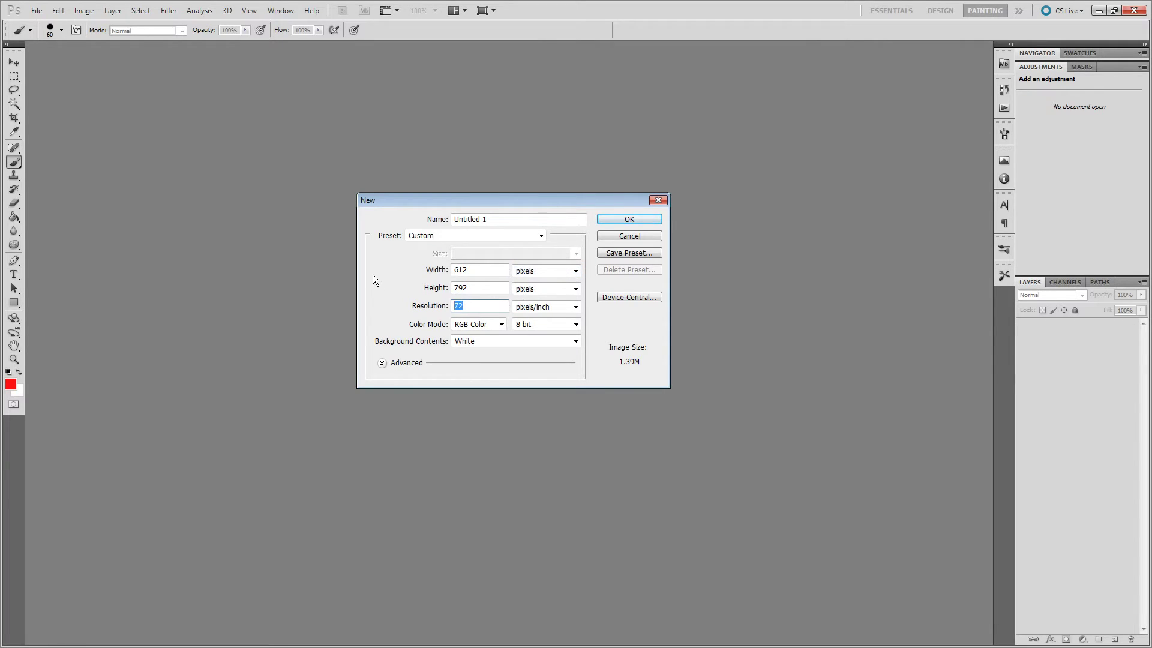
{"action": "type", "text": "300"}
{"action": "left_click_drag", "start_coordinate": [470, 305], "coordinate": [282, 301]}
{"action": "type", "text": "72"}
{"action": "left_click", "coordinate": [481, 288]}
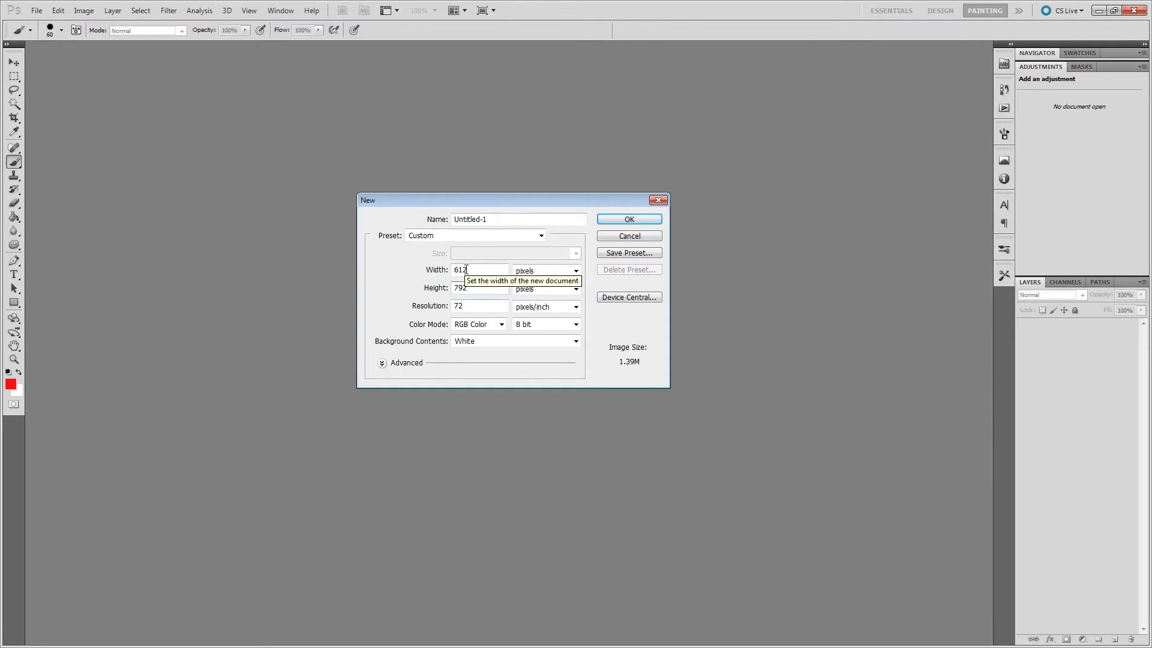
Step: Return the dimension units to inches and set the resolution to 300 pixels/inch after trying 30
{"action": "left_click", "coordinate": [549, 275]}
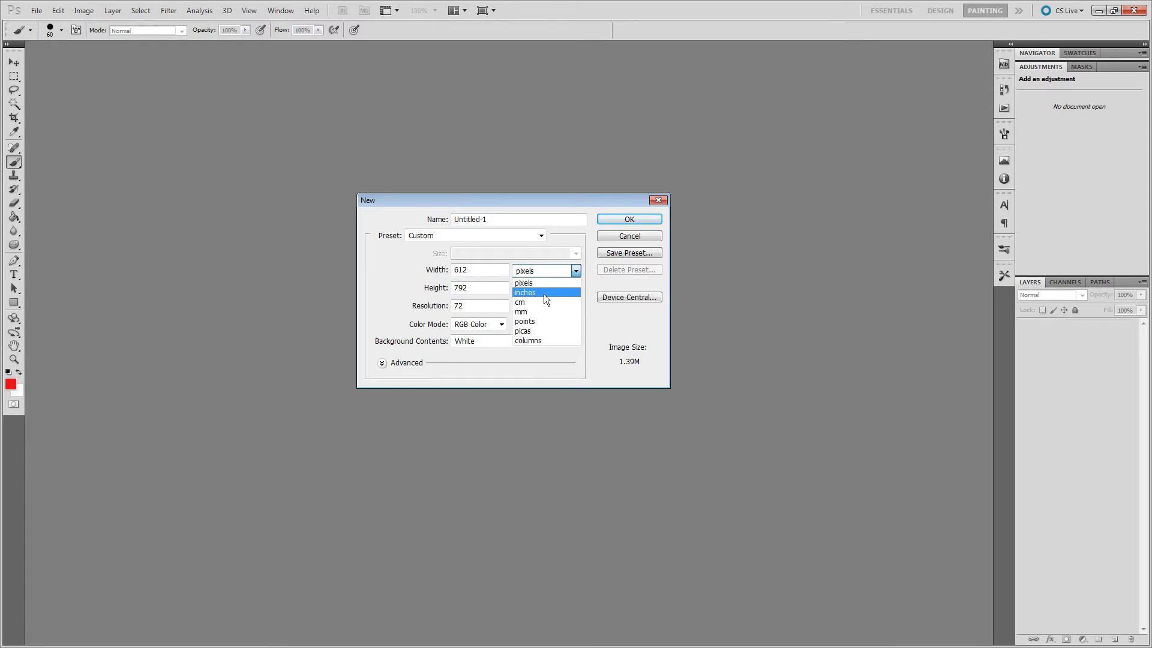
{"action": "left_click", "coordinate": [544, 294]}
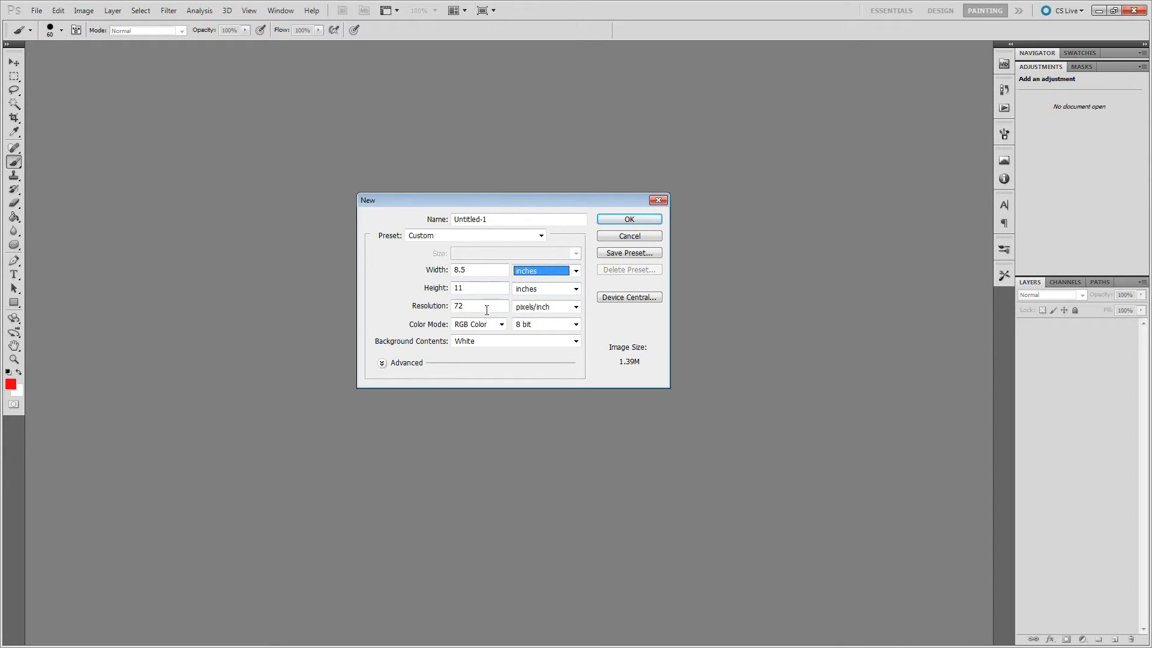
{"action": "left_click_drag", "start_coordinate": [488, 306], "coordinate": [448, 292]}
{"action": "type", "text": "330"}
{"action": "key", "text": "BackSpace"}
{"action": "key", "text": "BackSpace"}
{"action": "type", "text": "0"}
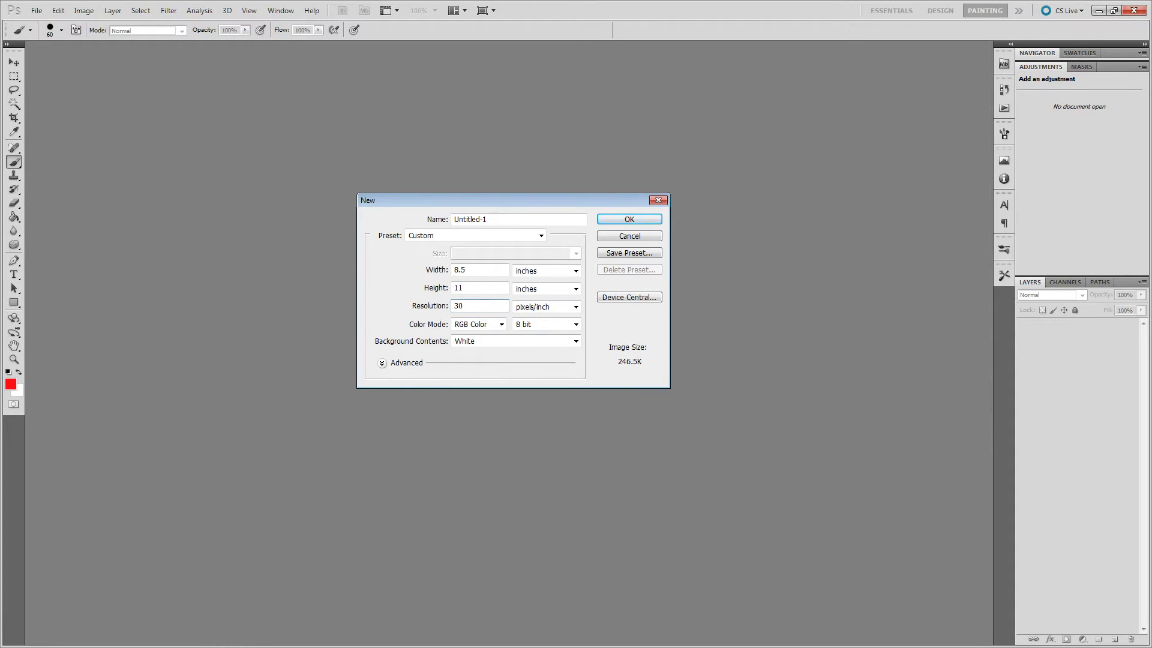
{"action": "type", "text": "0"}
{"action": "key", "text": "BackSpace"}
{"action": "key", "text": "BackSpace"}
{"action": "key", "text": "BackSpace"}
{"action": "type", "text": "30"}
{"action": "key", "text": "BackSpace"}
{"action": "key", "text": "BackSpace"}
{"action": "type", "text": "300"}
Step: Try the Grayscale and RGB Color modes and set the new document's color mode to CMYK Color
{"action": "left_click", "coordinate": [479, 327]}
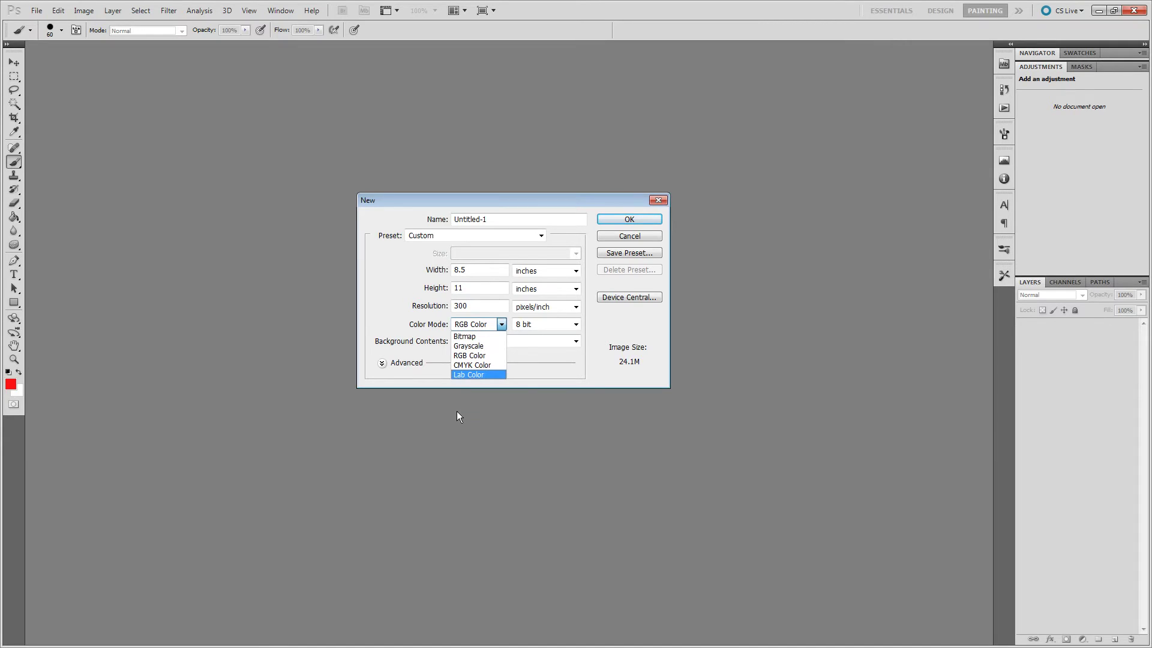
{"action": "left_click", "coordinate": [477, 347]}
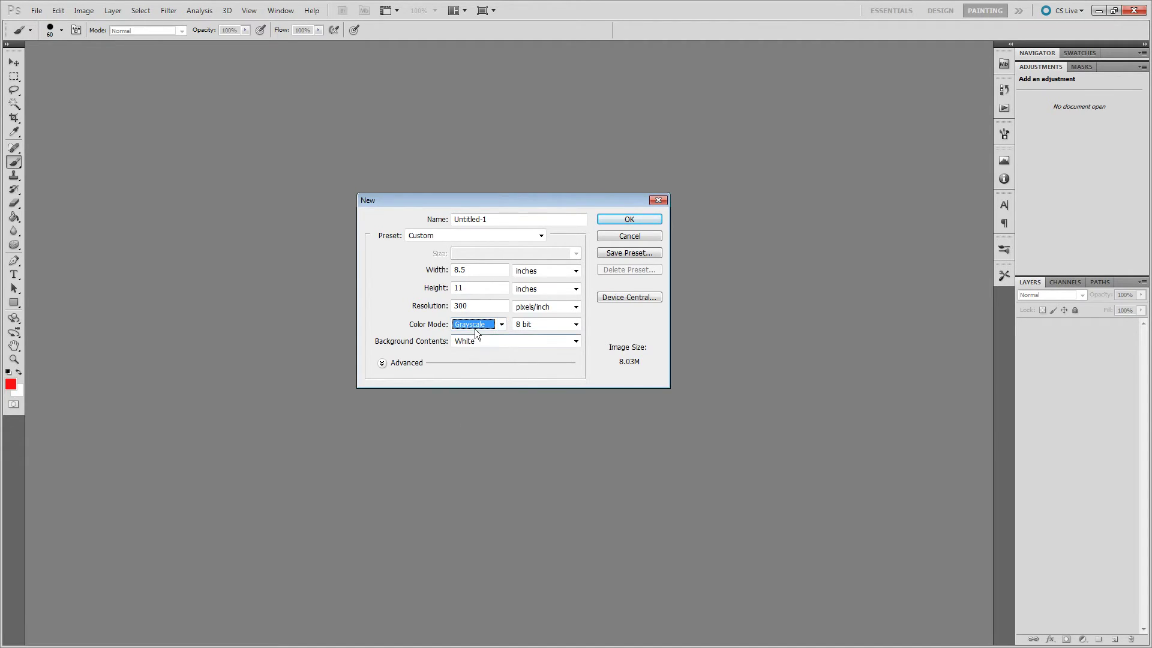
{"action": "left_click", "coordinate": [479, 328]}
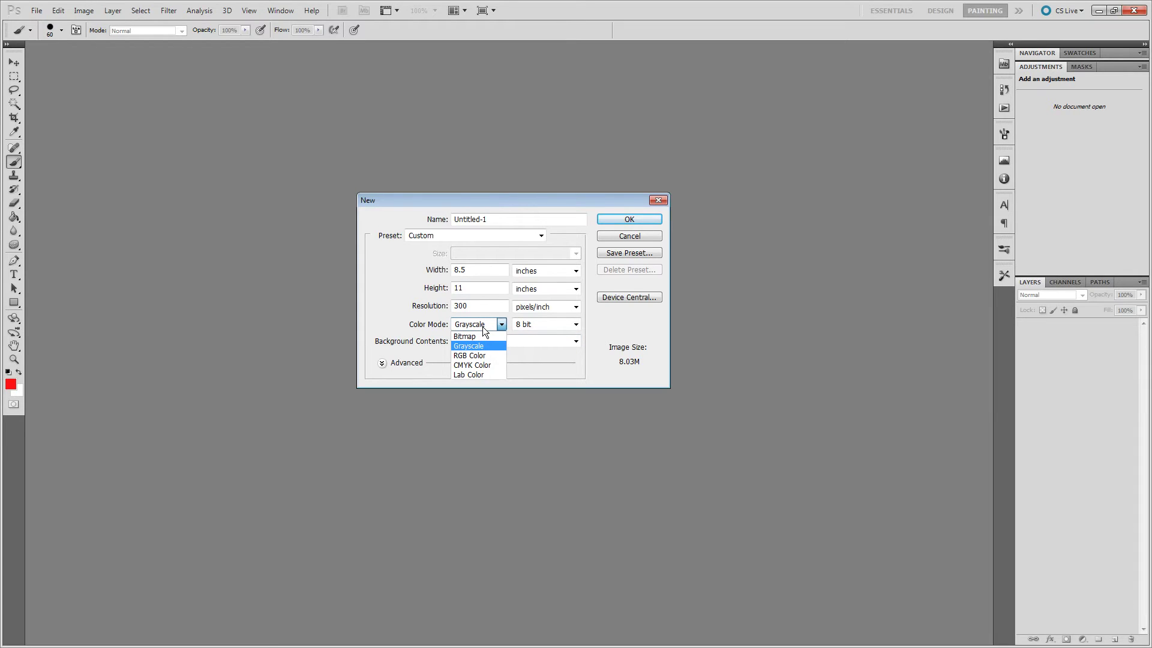
{"action": "left_click", "coordinate": [458, 354]}
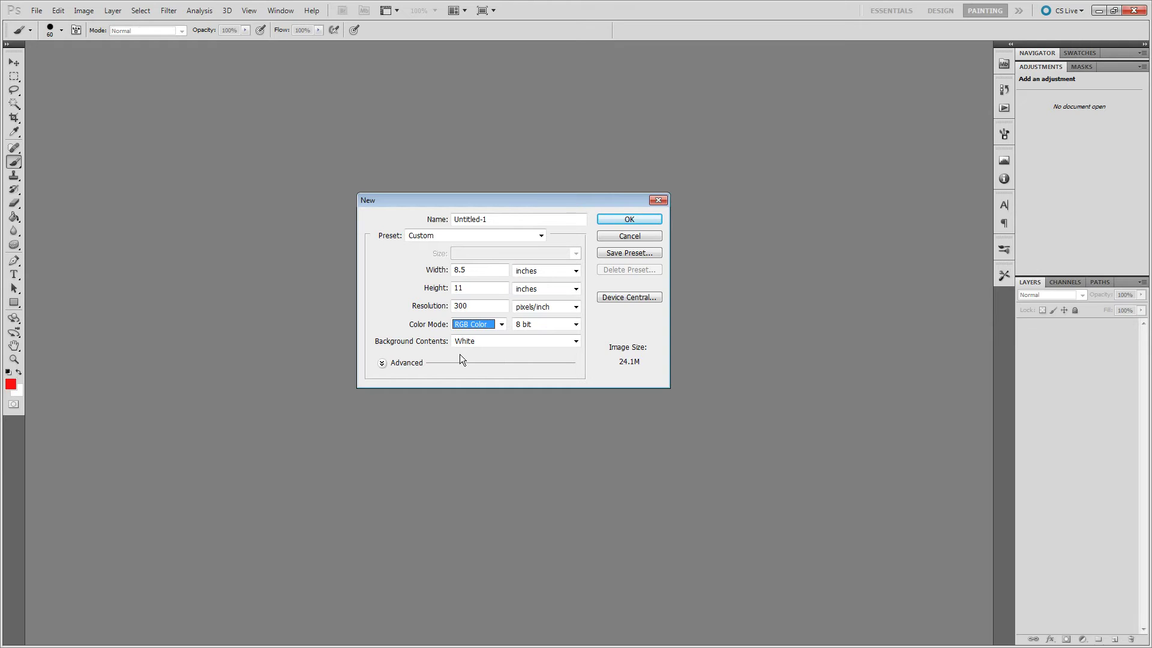
{"action": "left_click", "coordinate": [480, 326]}
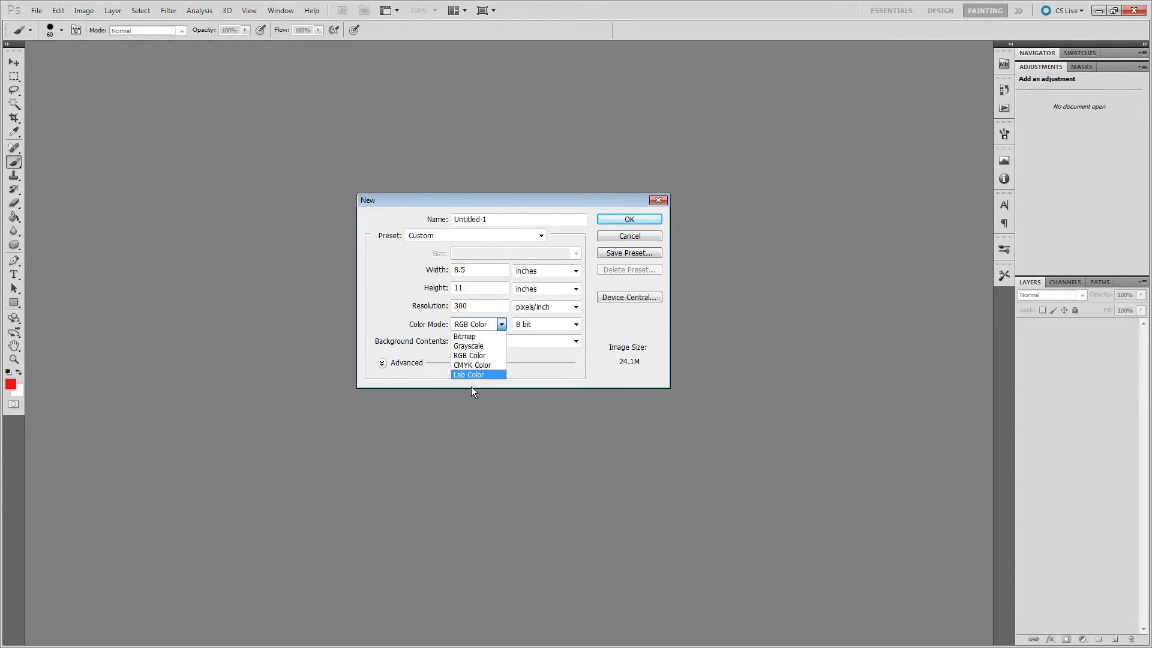
{"action": "left_click", "coordinate": [486, 365]}
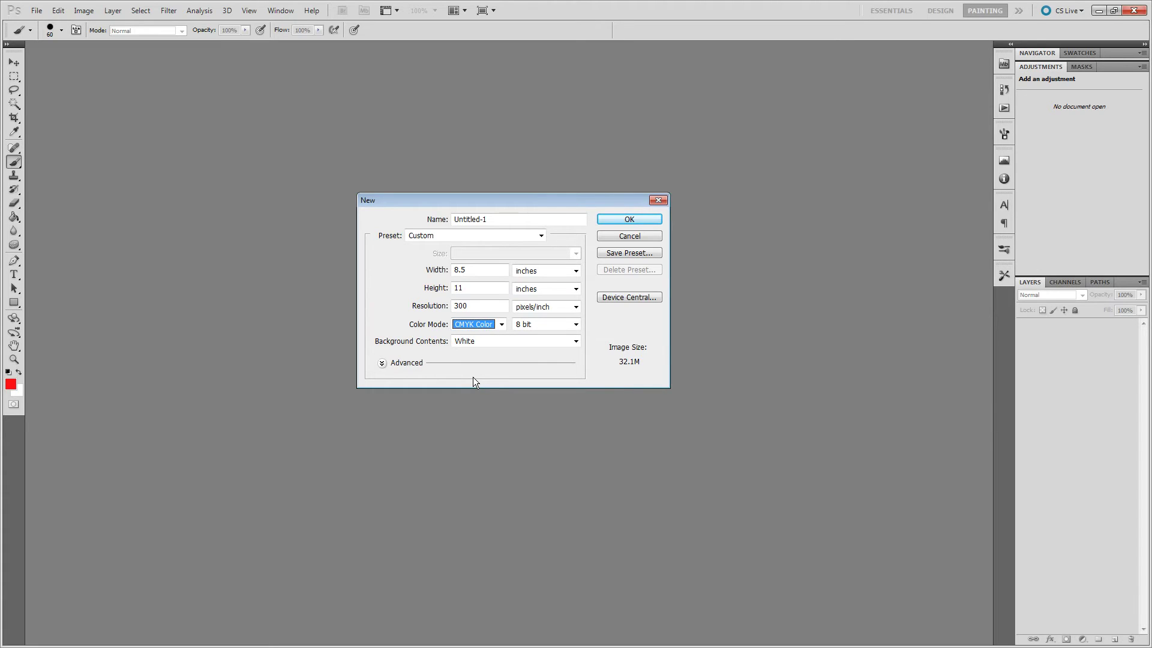
Step: Switch the new document's color mode to RGB Color for comparison and return it to CMYK Color
{"action": "left_click", "coordinate": [483, 323]}
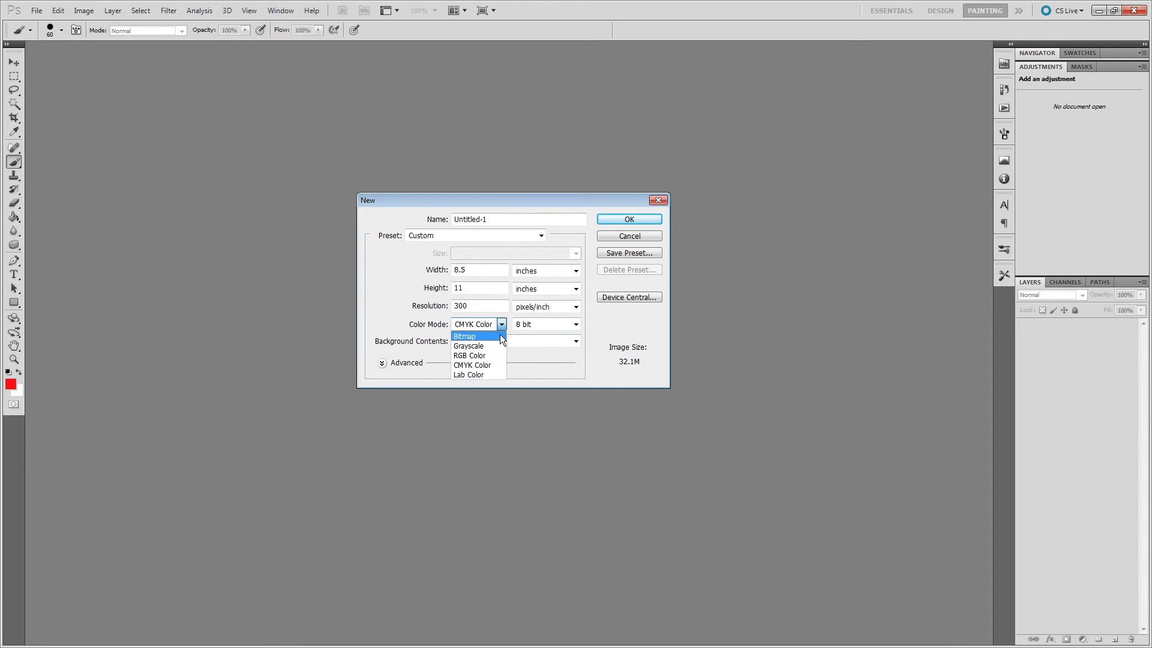
{"action": "left_click", "coordinate": [474, 355]}
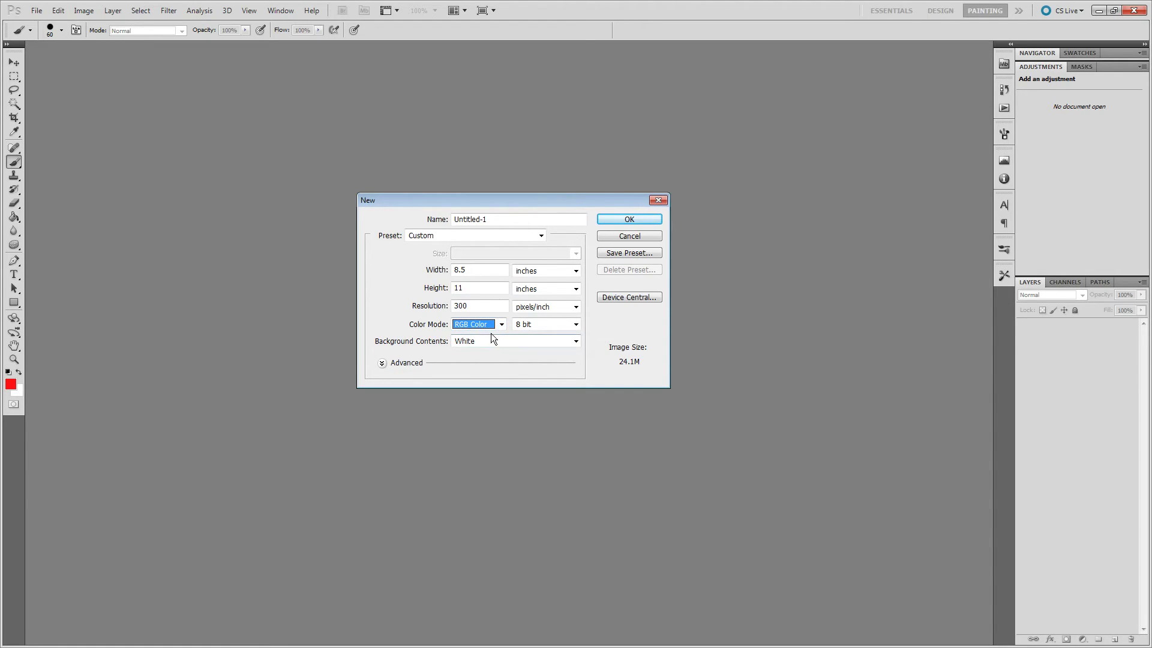
{"action": "left_click", "coordinate": [488, 323]}
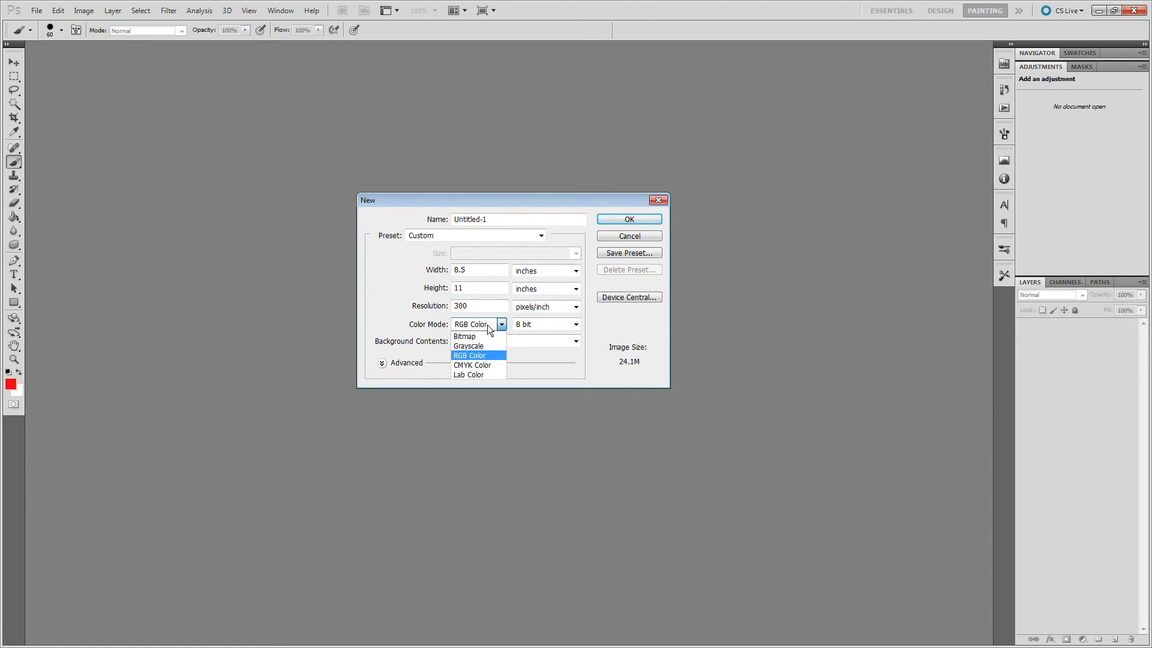
{"action": "left_click", "coordinate": [486, 366]}
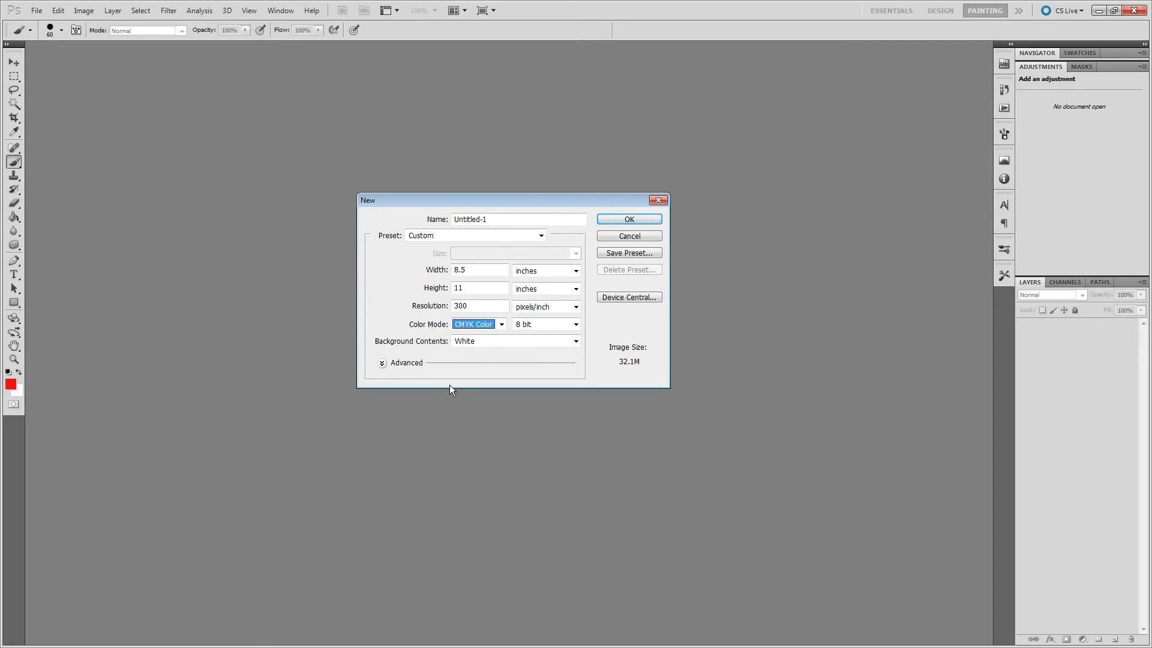
Step: Try Background Color as the background contents and set the option back to White
{"action": "left_click", "coordinate": [469, 343]}
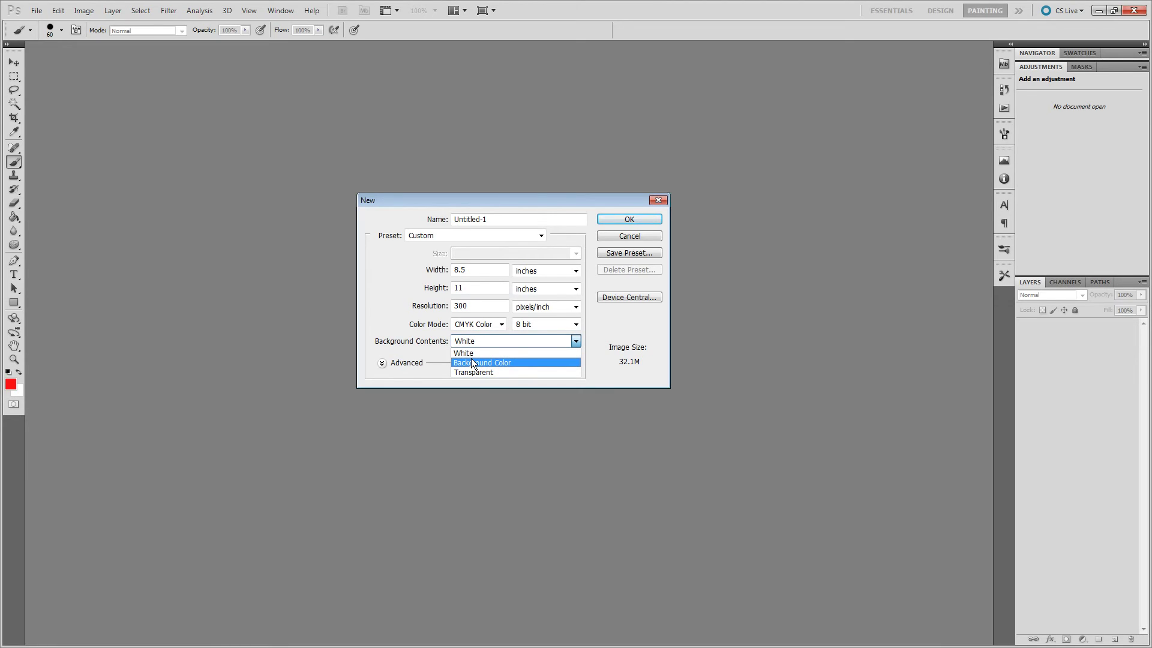
{"action": "left_click", "coordinate": [482, 362]}
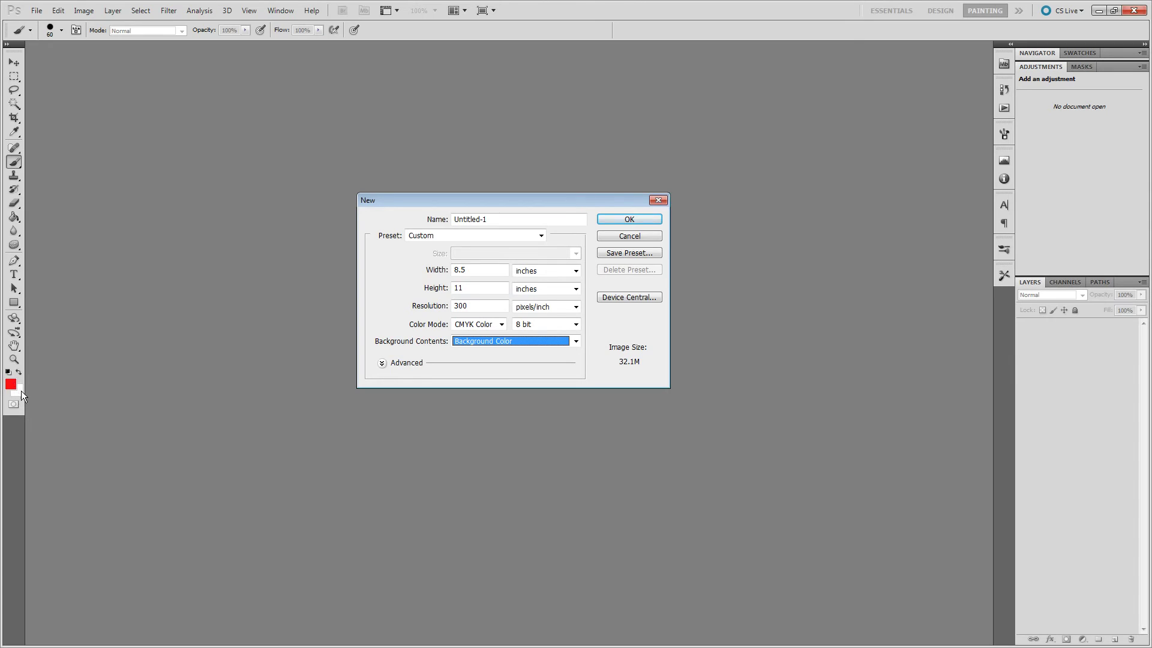
{"action": "left_click", "coordinate": [488, 344]}
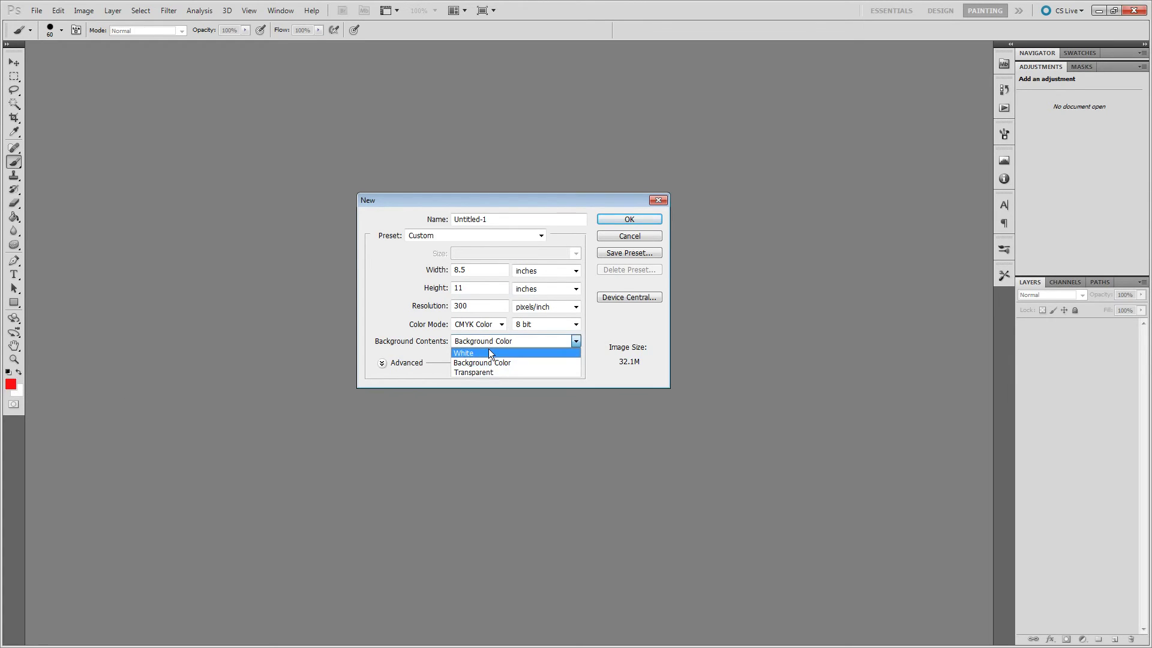
{"action": "left_click", "coordinate": [489, 350]}
{"action": "left_click", "coordinate": [488, 343]}
{"action": "left_click", "coordinate": [489, 353]}
Step: Expand the advanced document settings, review the color profile and pixel aspect ratio choices, and collapse the section again
{"action": "left_click", "coordinate": [382, 364]}
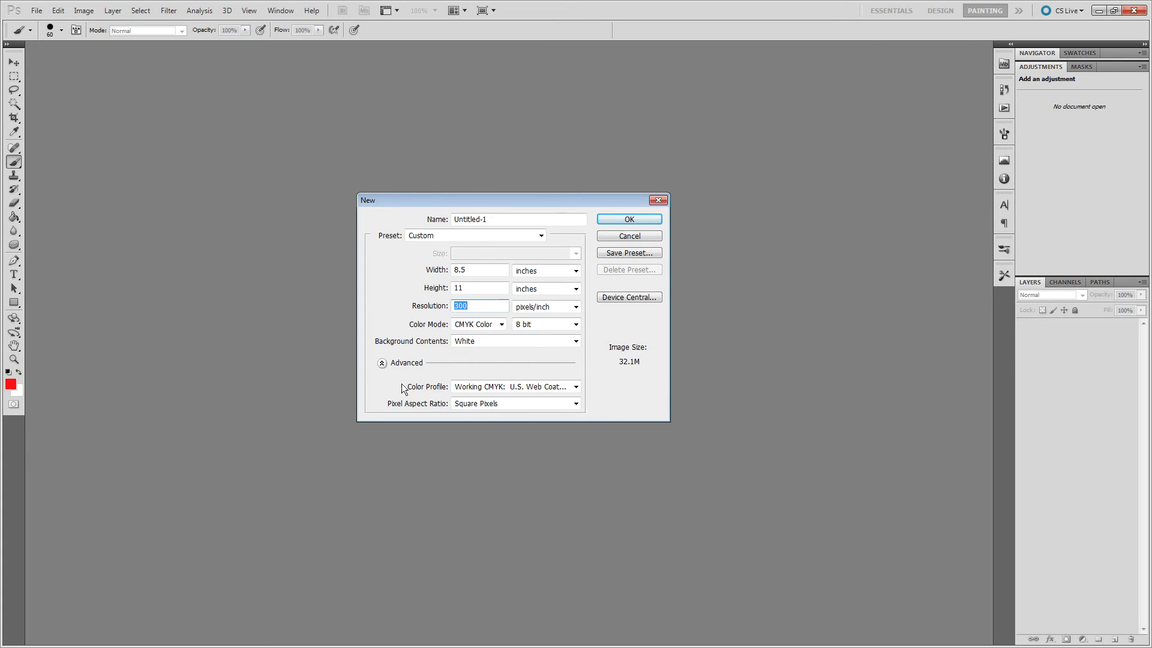
{"action": "left_click", "coordinate": [496, 388]}
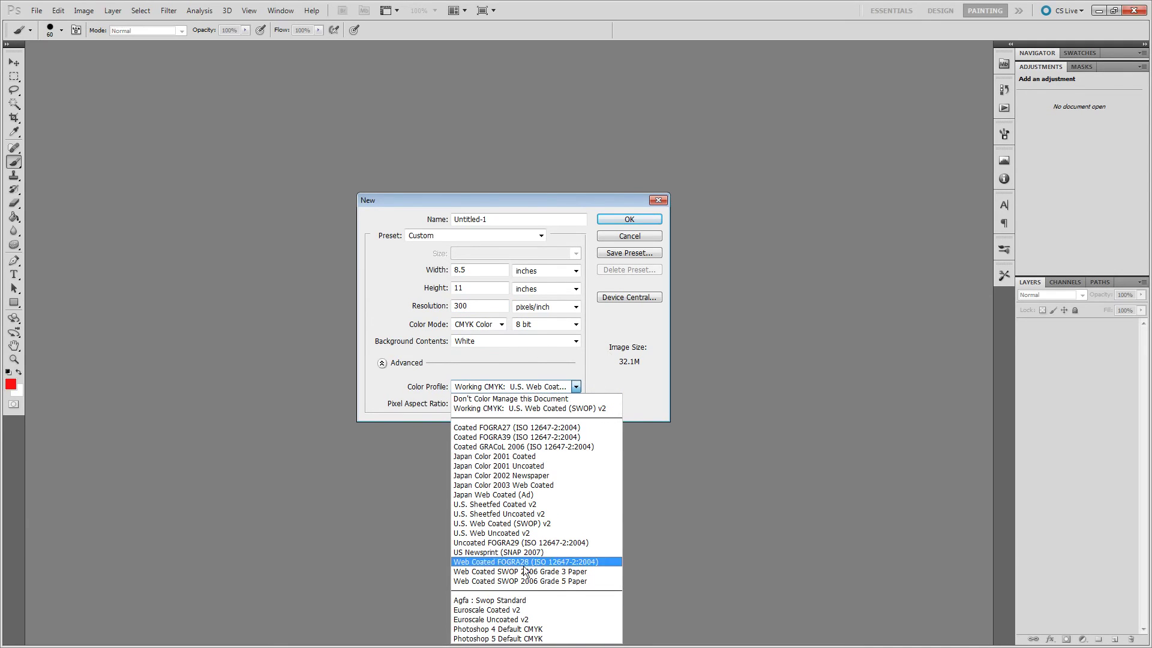
{"action": "left_click", "coordinate": [501, 387]}
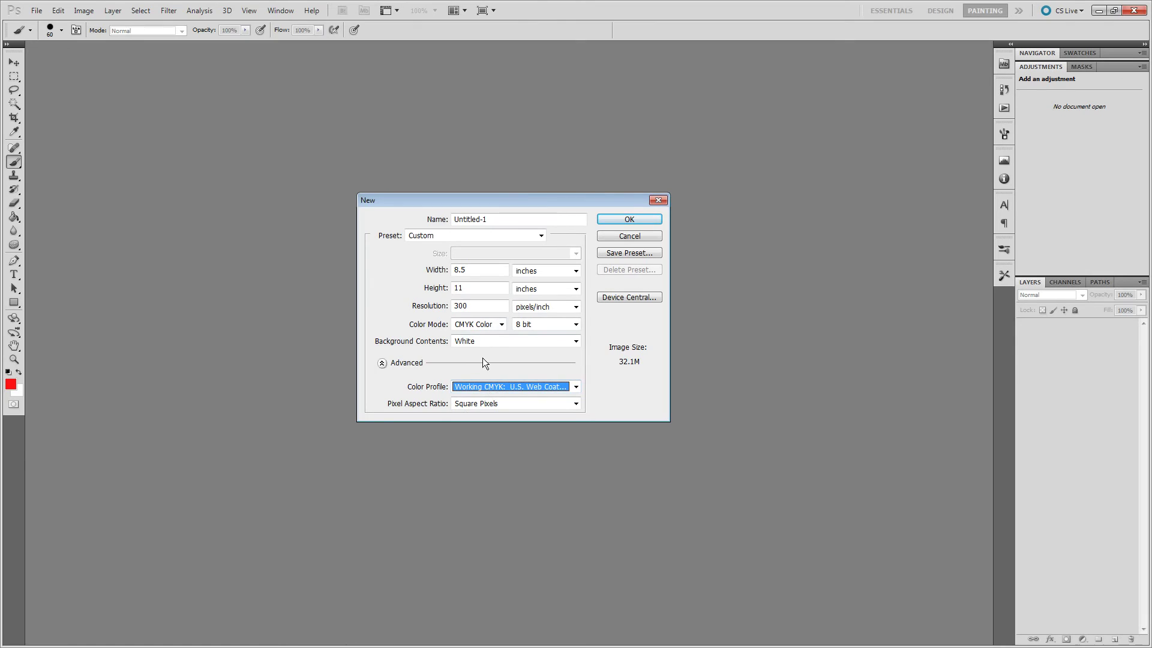
{"action": "left_click", "coordinate": [460, 408]}
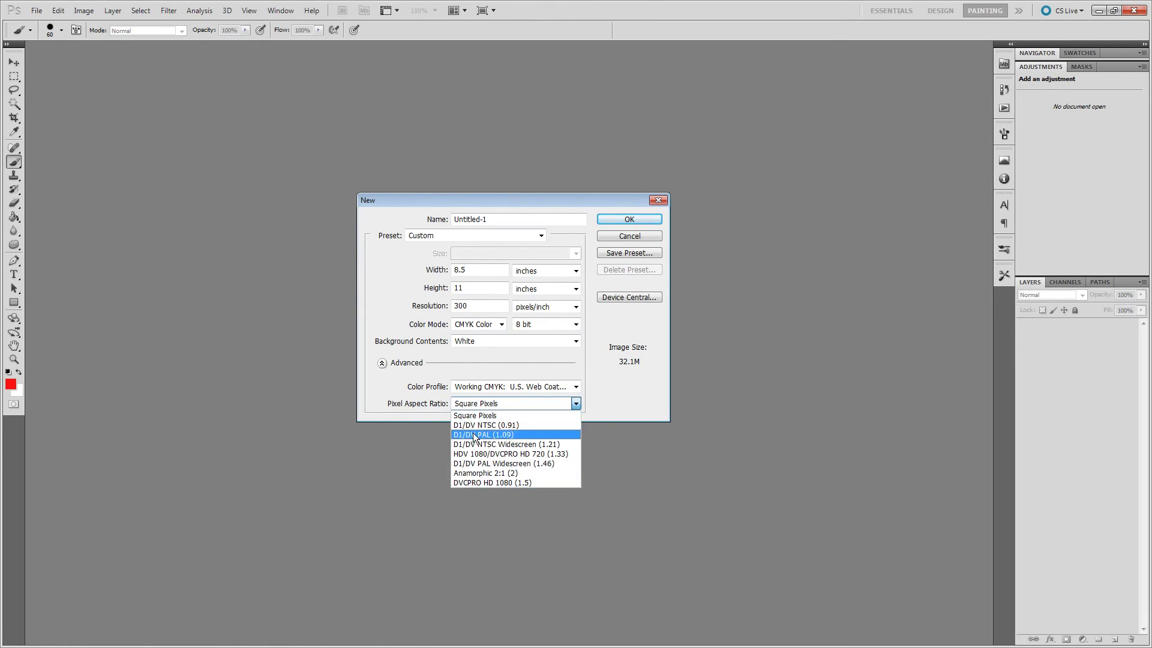
{"action": "left_click", "coordinate": [484, 405]}
{"action": "left_click", "coordinate": [407, 371]}
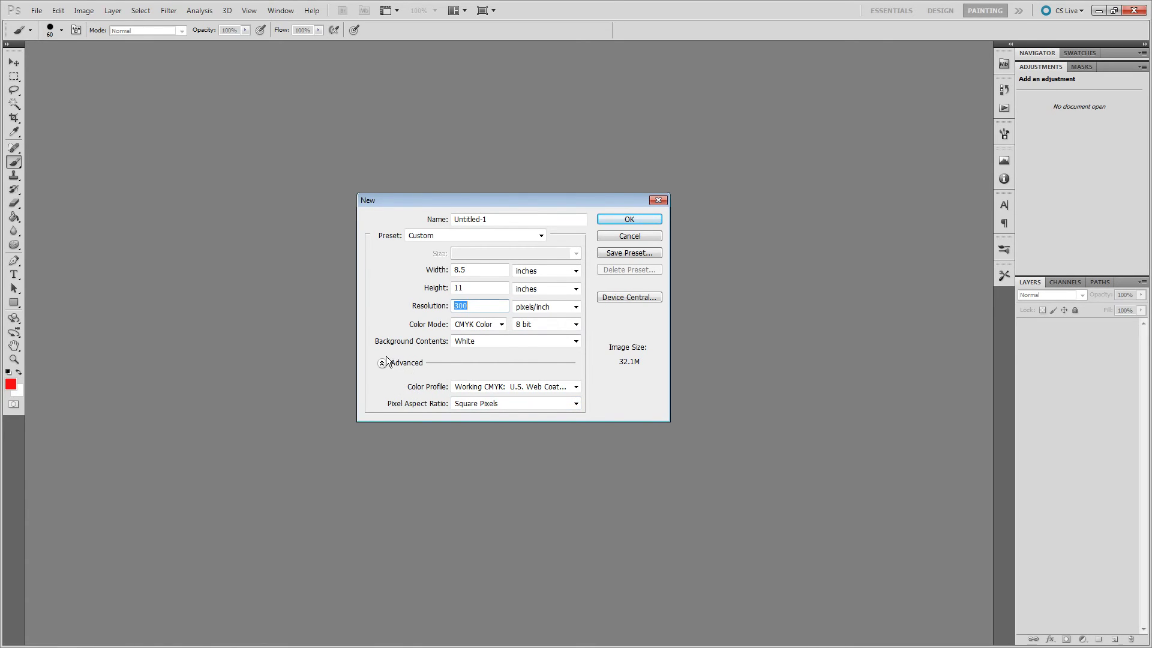
{"action": "left_click", "coordinate": [382, 363]}
Step: Name the new document "test" and create it
{"action": "double_click", "coordinate": [514, 220]}
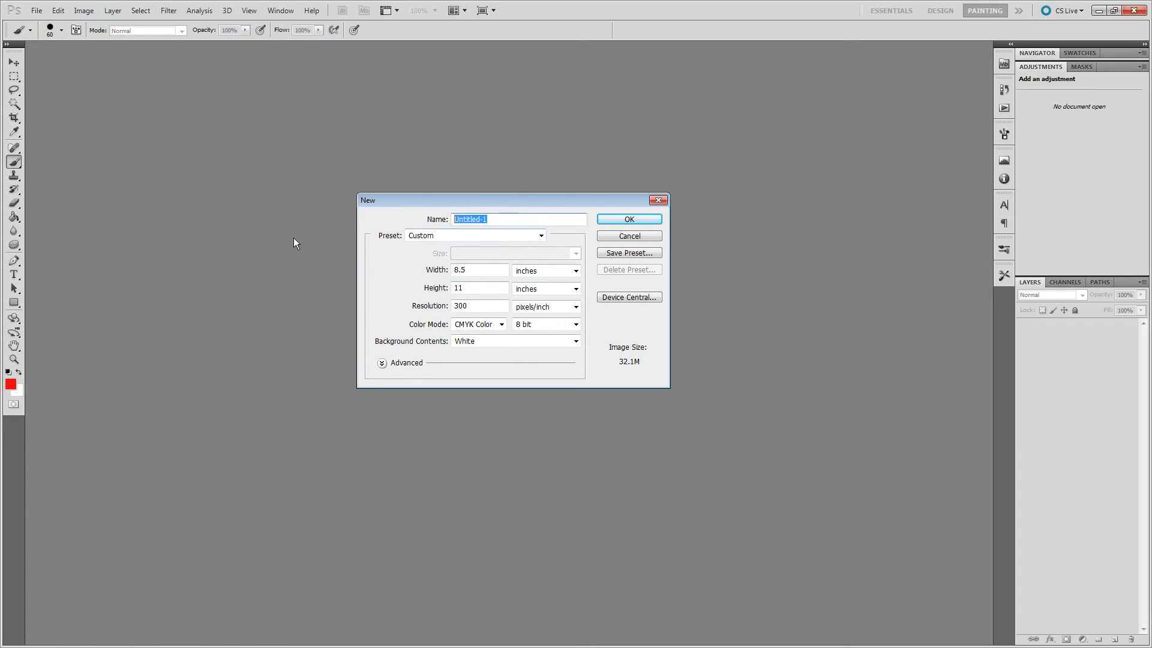
{"action": "type", "text": "test"}
{"action": "left_click", "coordinate": [614, 219]}
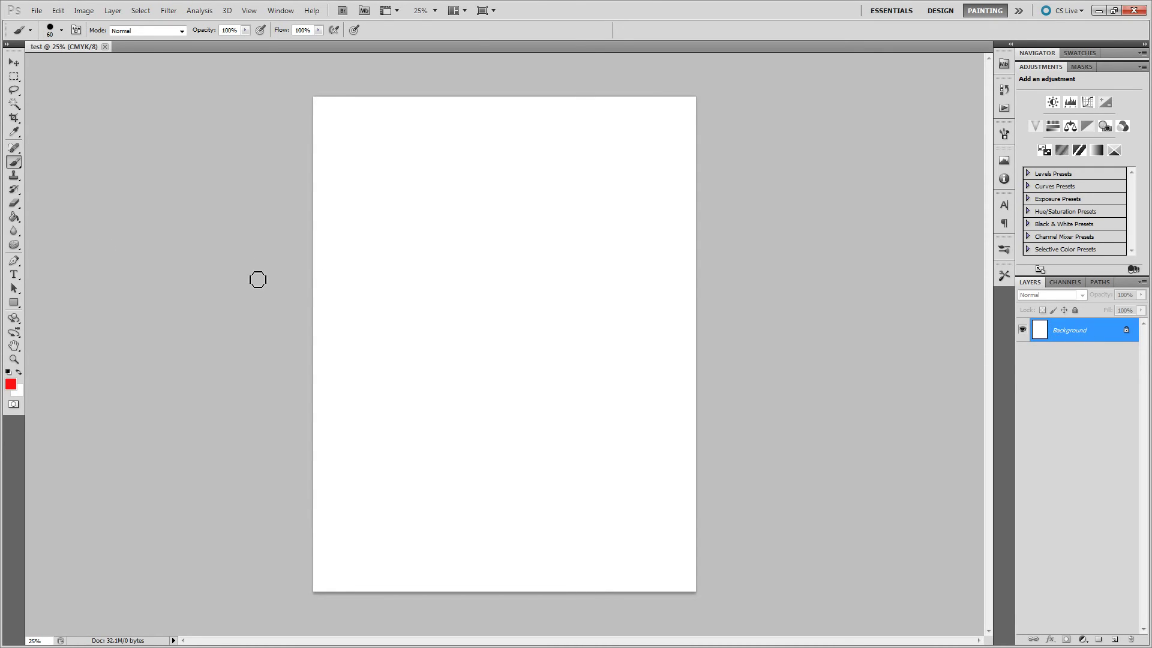
Step: Swap the foreground and background colors and view the foreground color in the Color Picker, closing it without a change
{"action": "left_click", "coordinate": [18, 372]}
{"action": "left_click", "coordinate": [11, 384]}
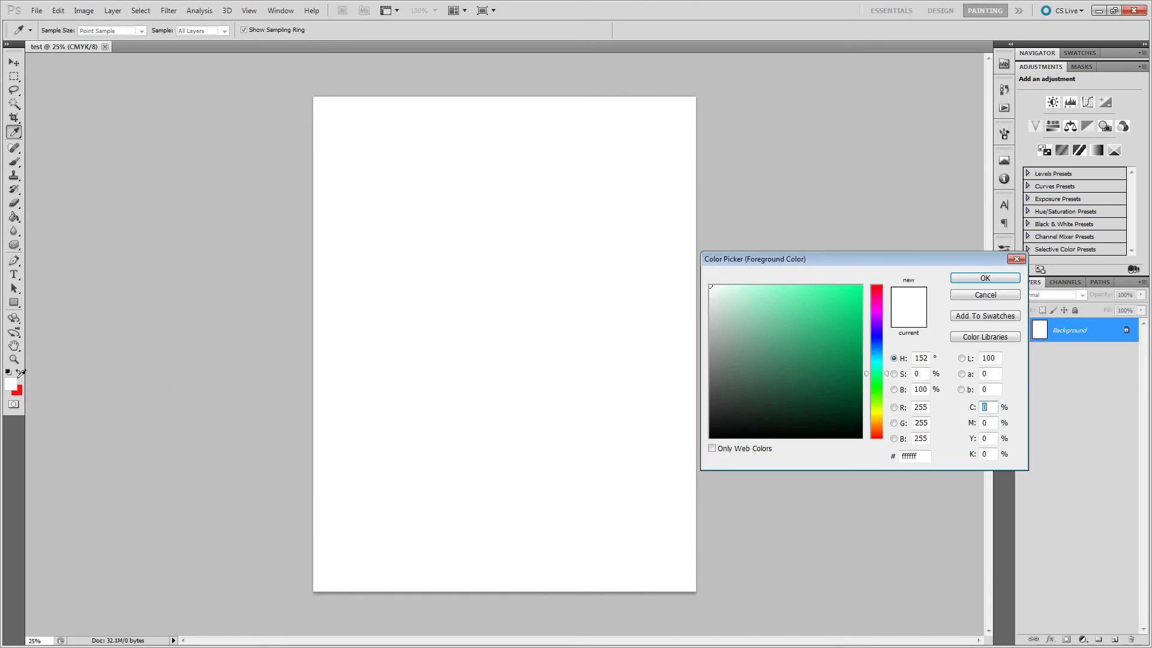
{"action": "left_click", "coordinate": [956, 295]}
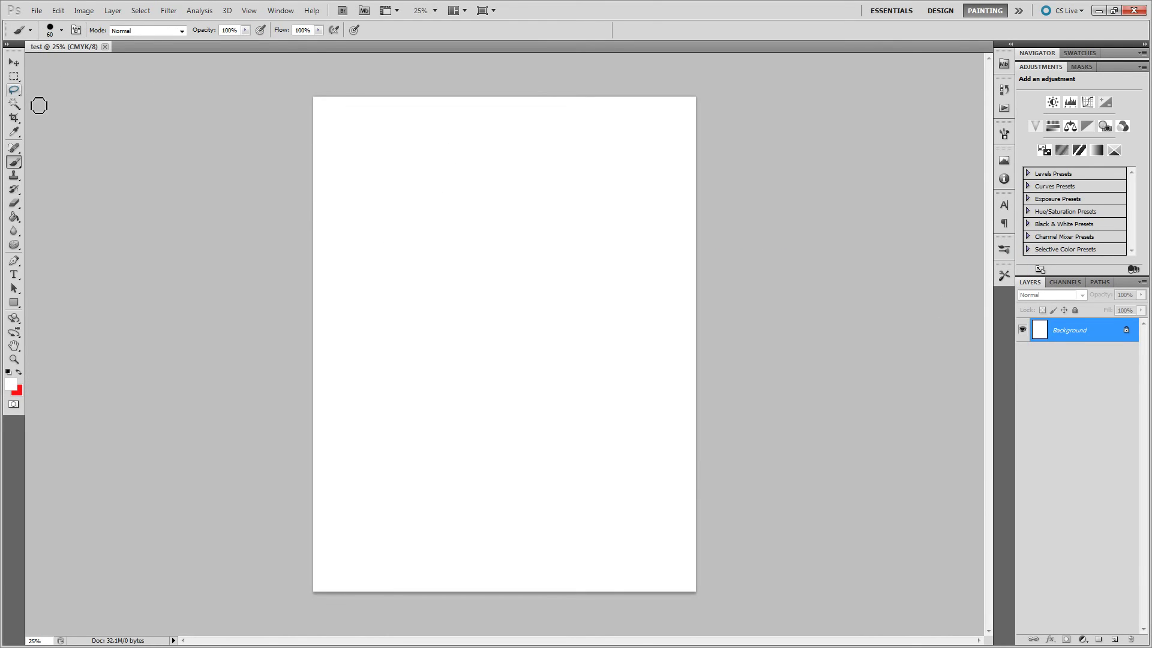
Step: Dab the white brush once on the page and save the document as "test" in Photoshop PSD format in the 2017 folder
{"action": "left_click", "coordinate": [543, 250]}
{"action": "left_click", "coordinate": [37, 13]}
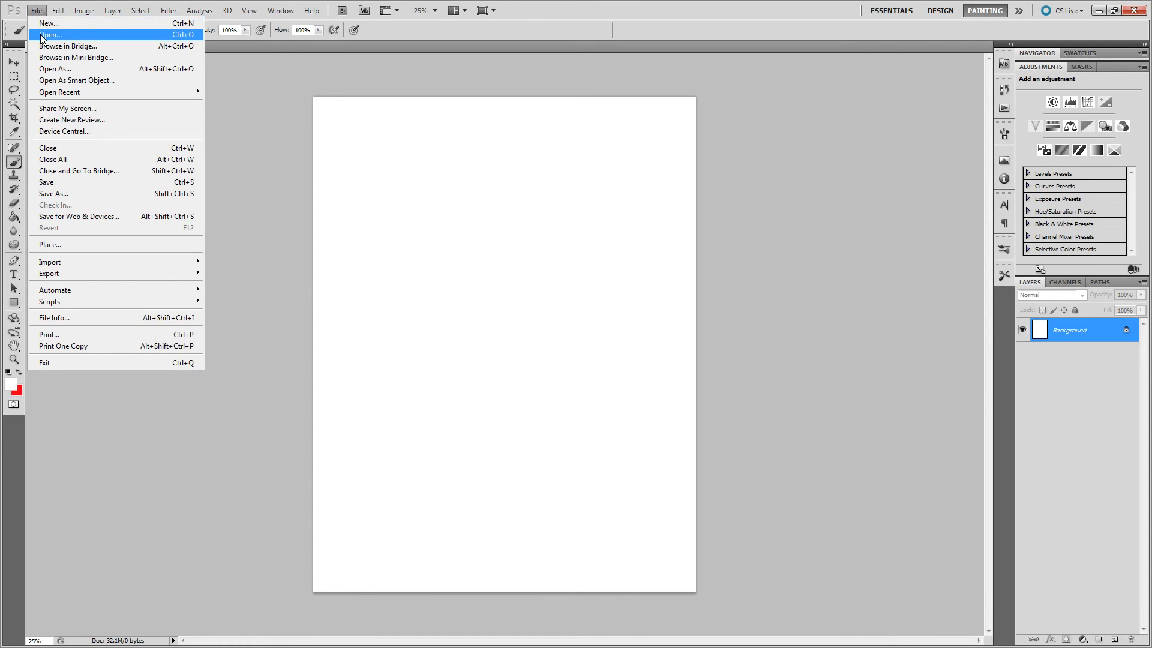
{"action": "left_click", "coordinate": [85, 181]}
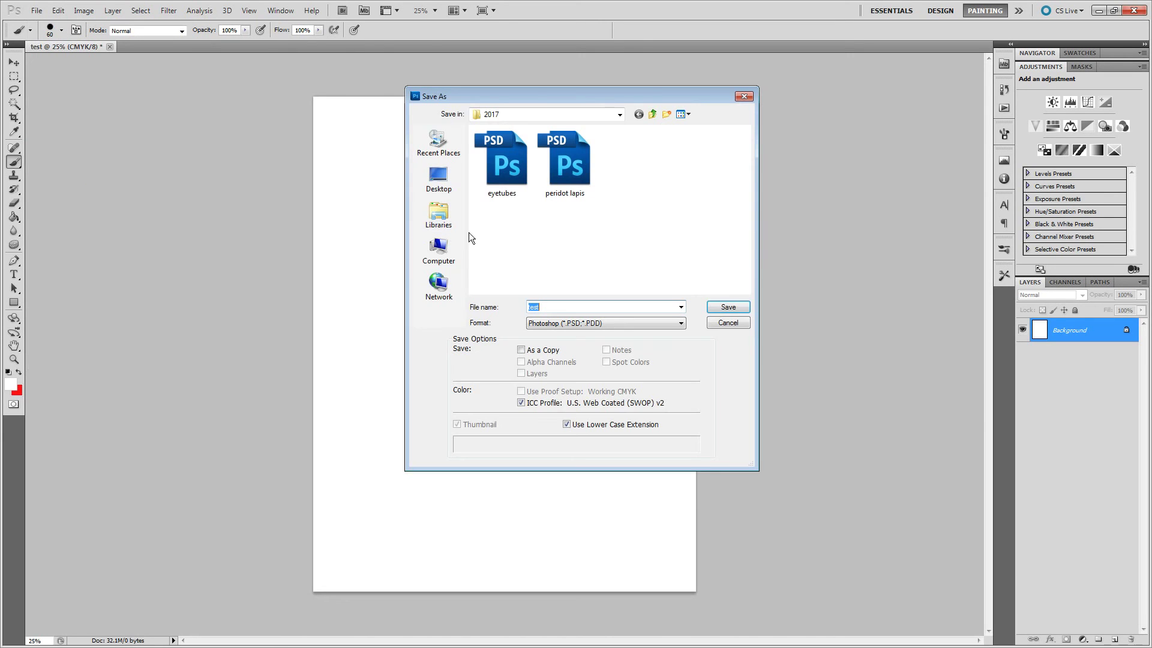
{"action": "left_click", "coordinate": [723, 308]}
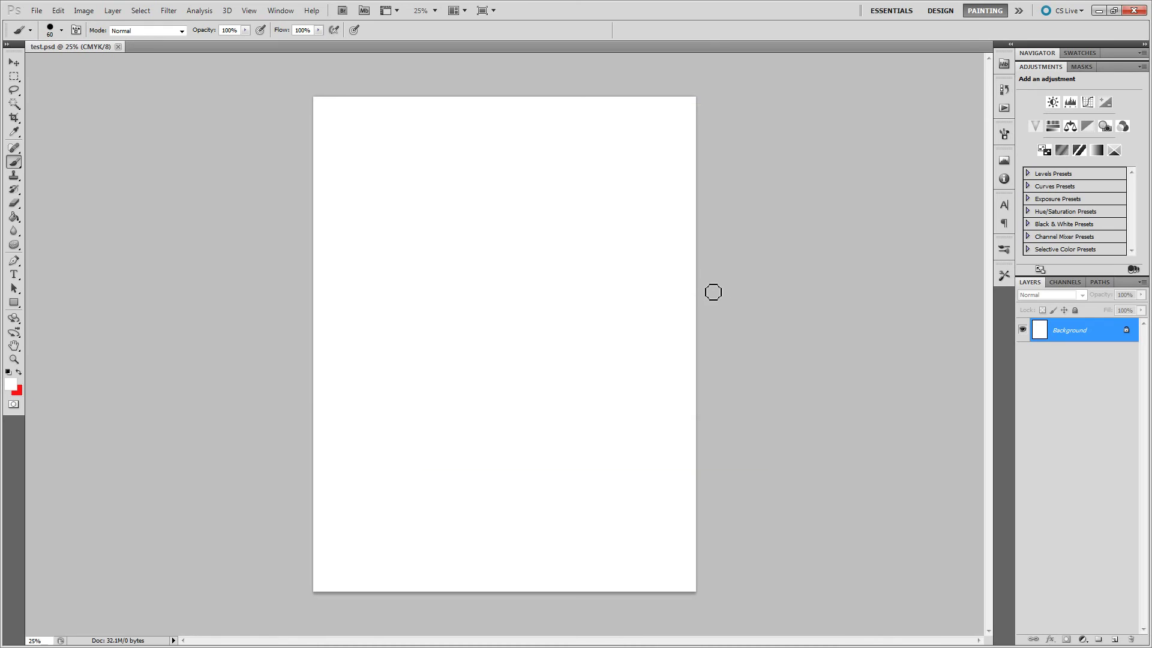
Step: Review the file formats available for saving a copy under Save As and cancel without saving
{"action": "left_click", "coordinate": [37, 10]}
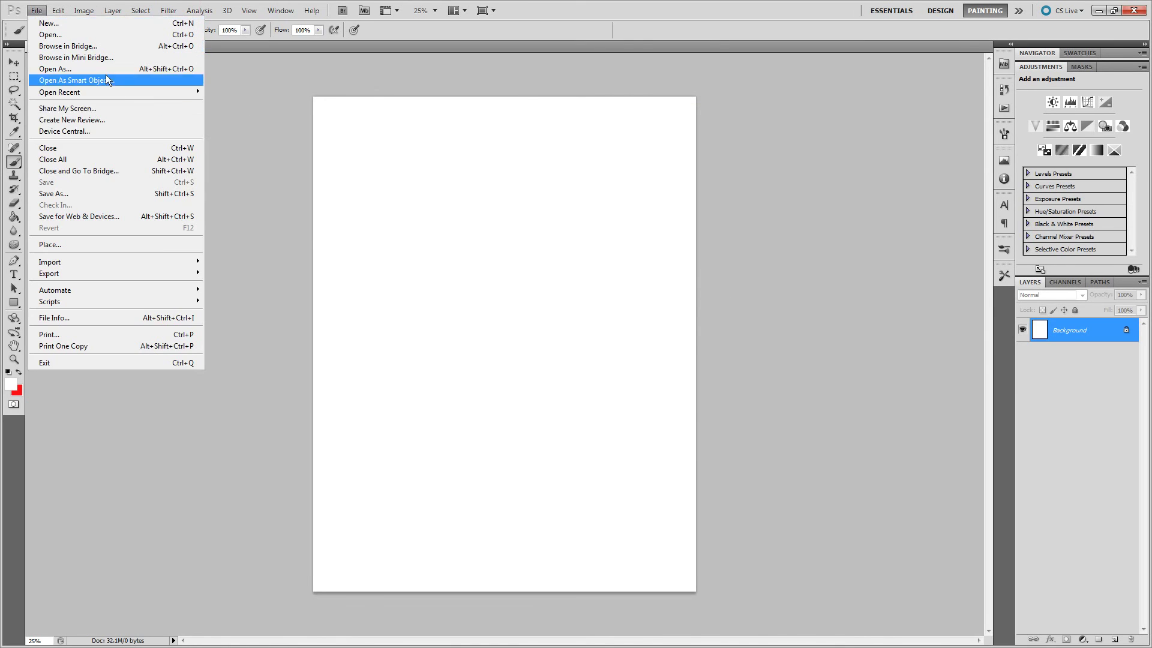
{"action": "left_click", "coordinate": [100, 193]}
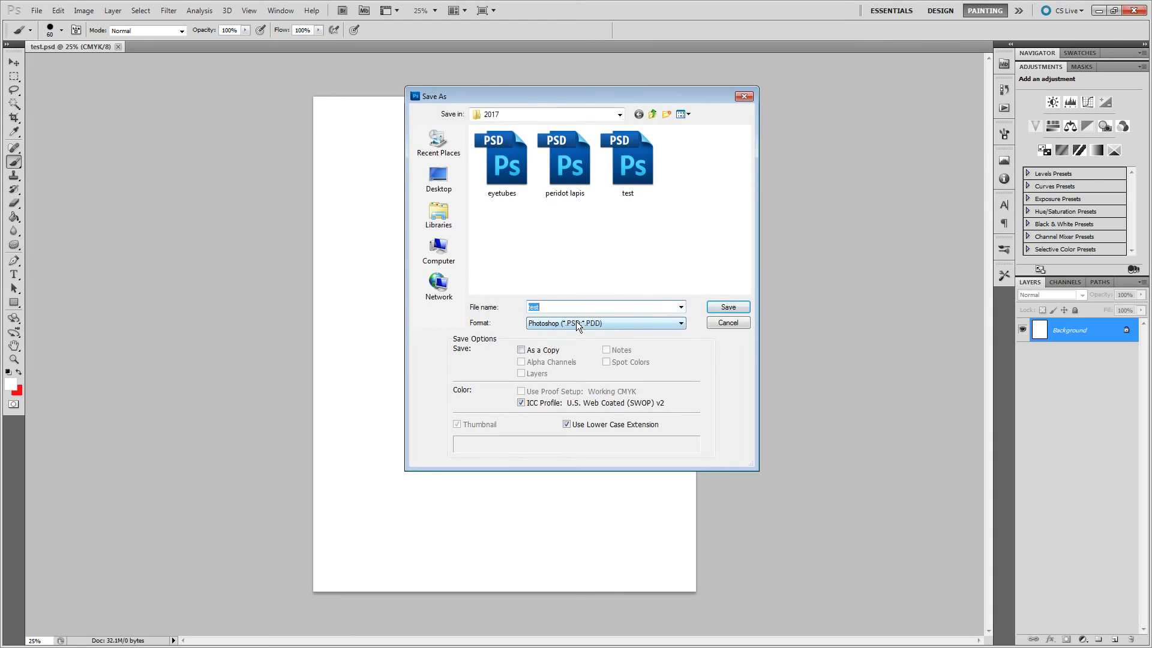
{"action": "left_click", "coordinate": [579, 323]}
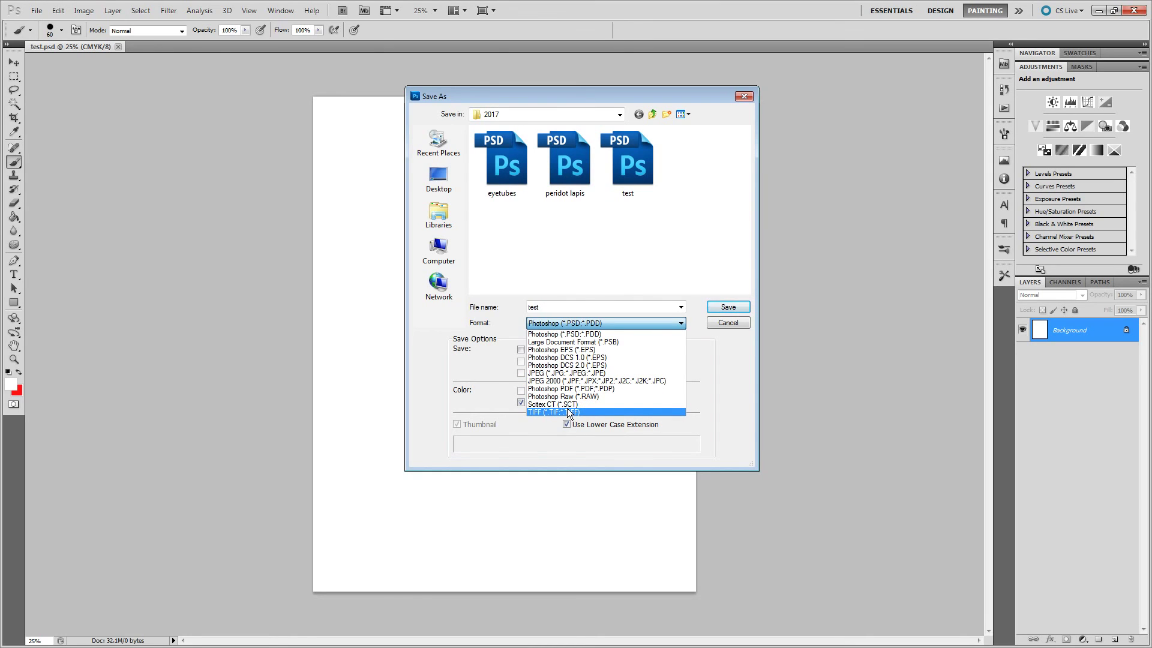
{"action": "left_click", "coordinate": [632, 289]}
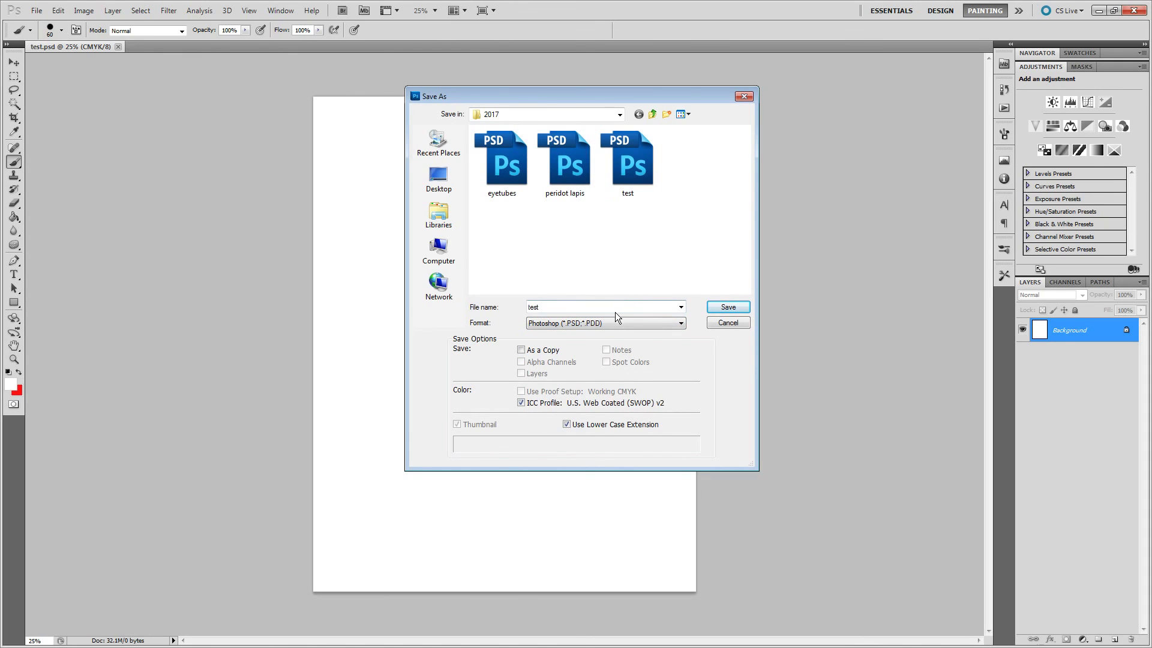
{"action": "left_click", "coordinate": [724, 324]}
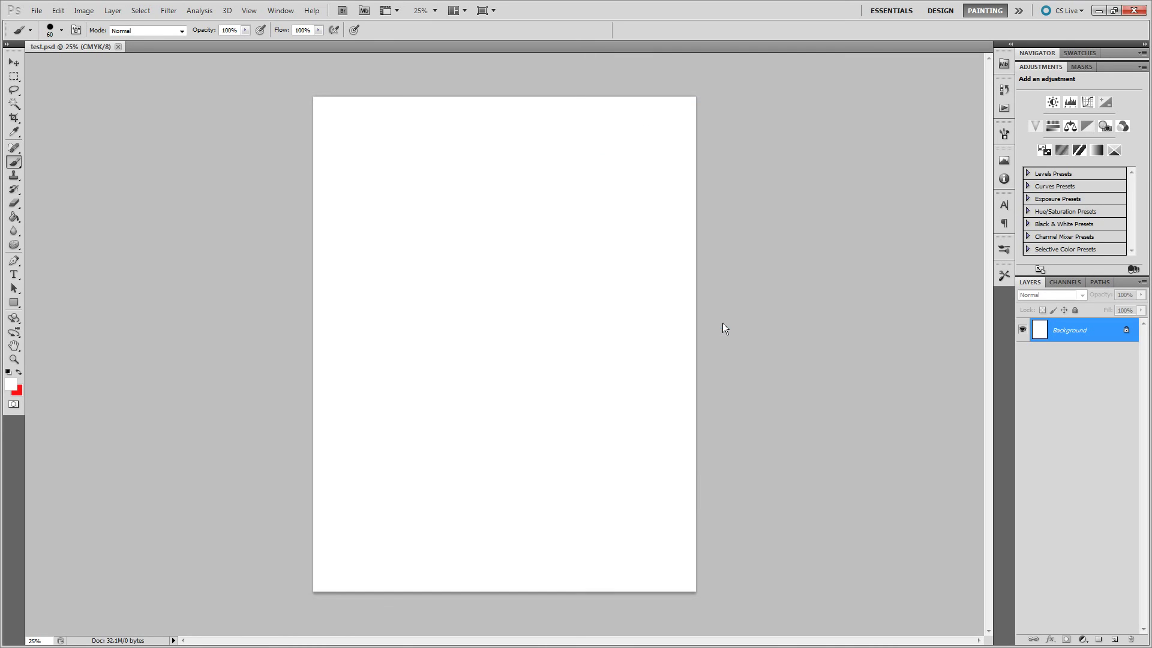